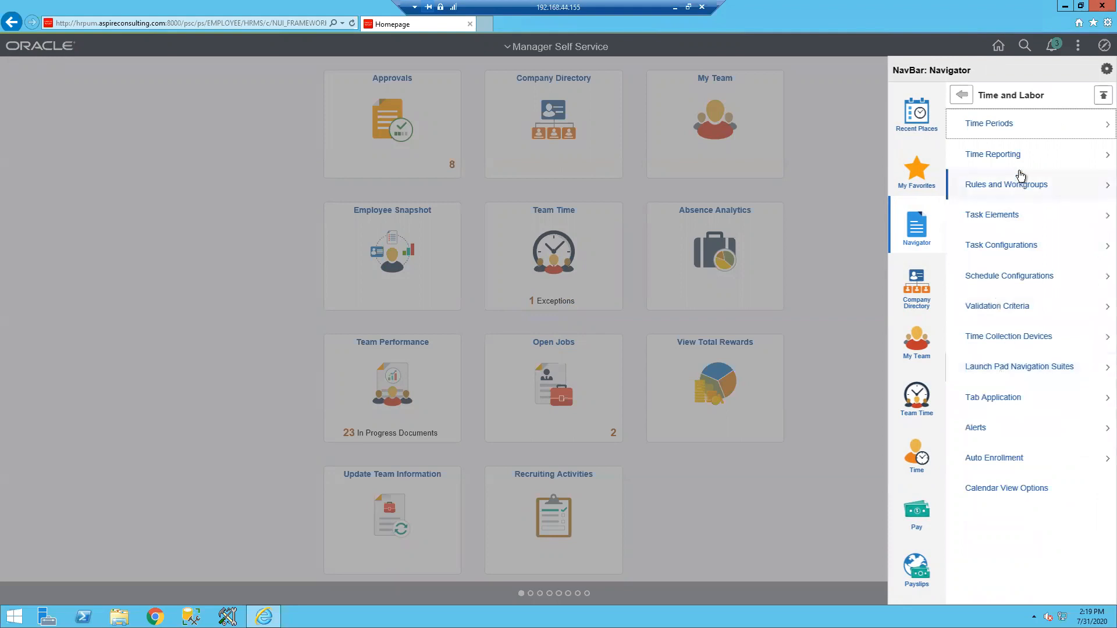
Open the Time and Labor Auto Enrollment Installation page (batch size 100, TLAE_EXCLUSION_LIST).
left_click(991, 459)
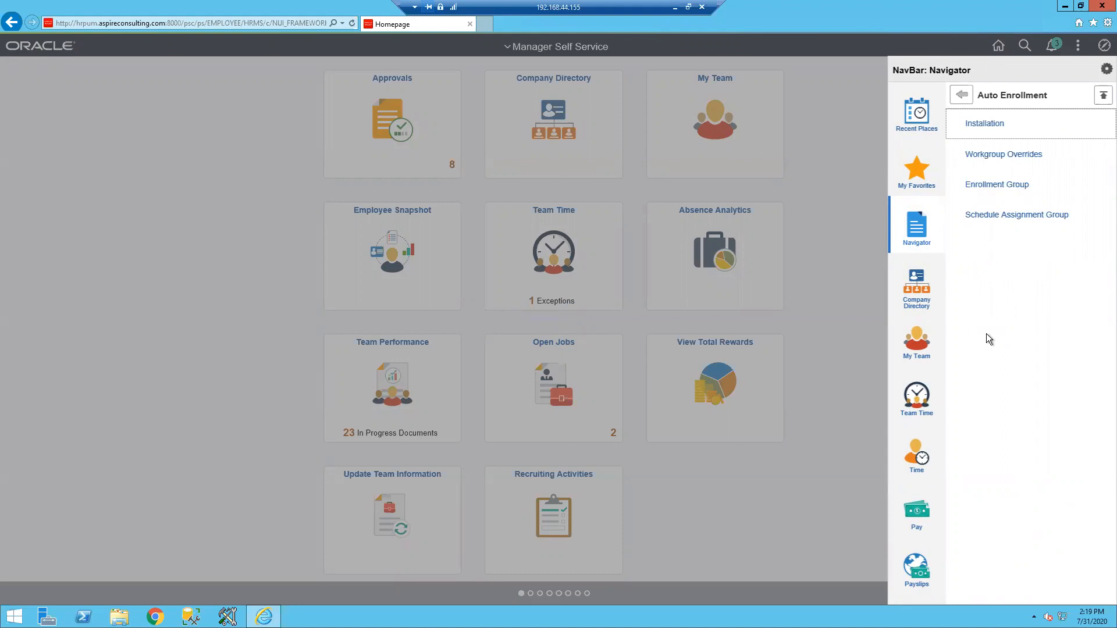
left_click(983, 125)
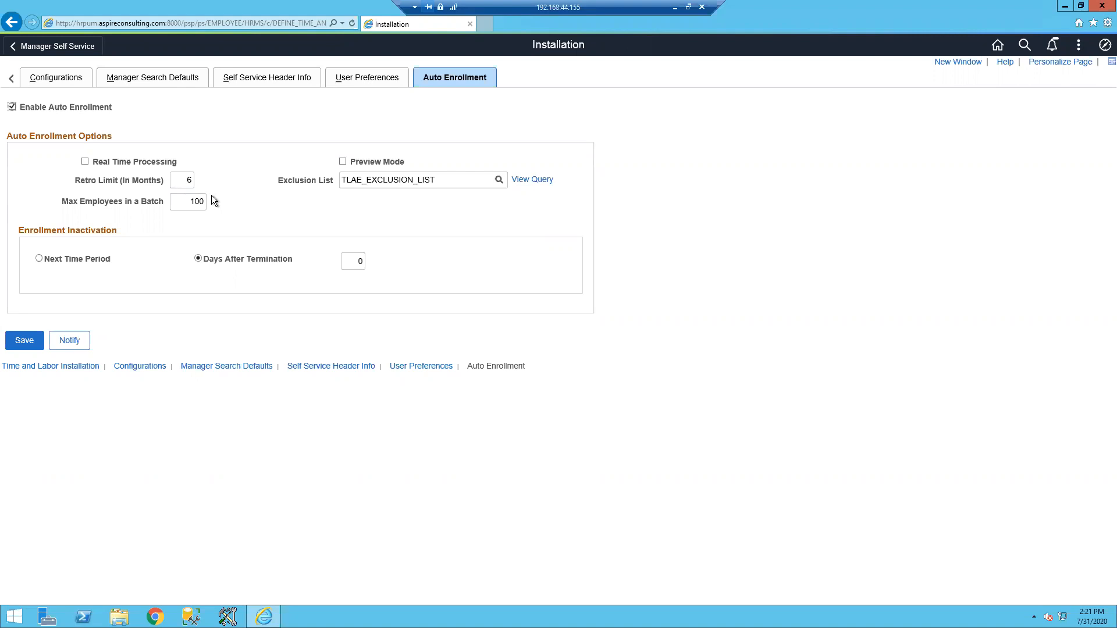
Inspect Max Employees in a Batch and the TLAE_EXCLUSION_LIST exclusion list, then load its query.
left_click(191, 201)
left_click(433, 181)
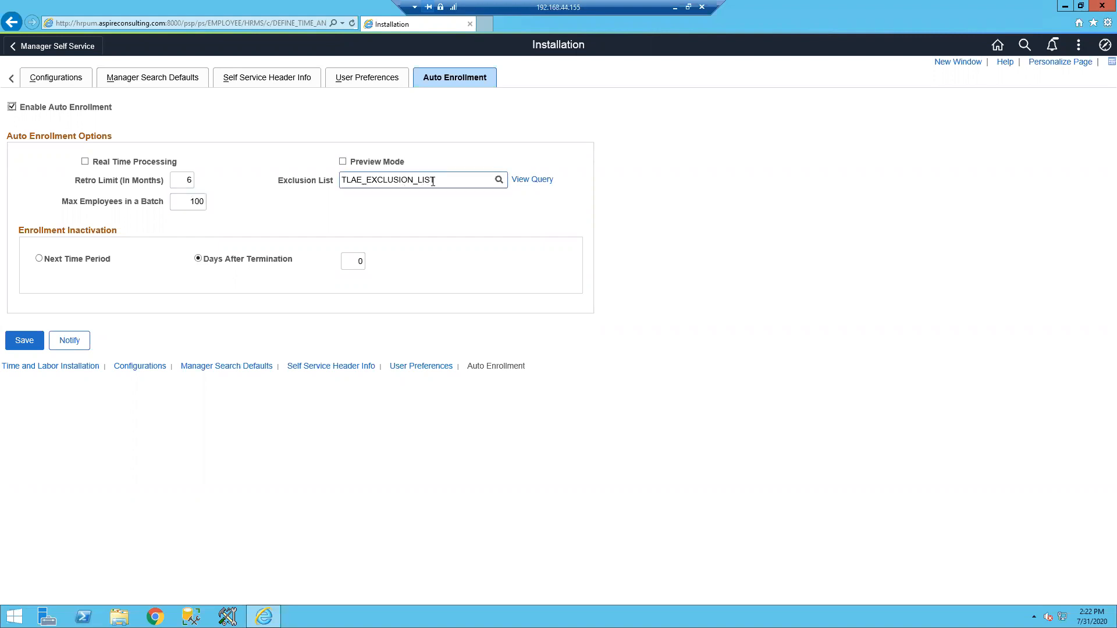
left_click(517, 182)
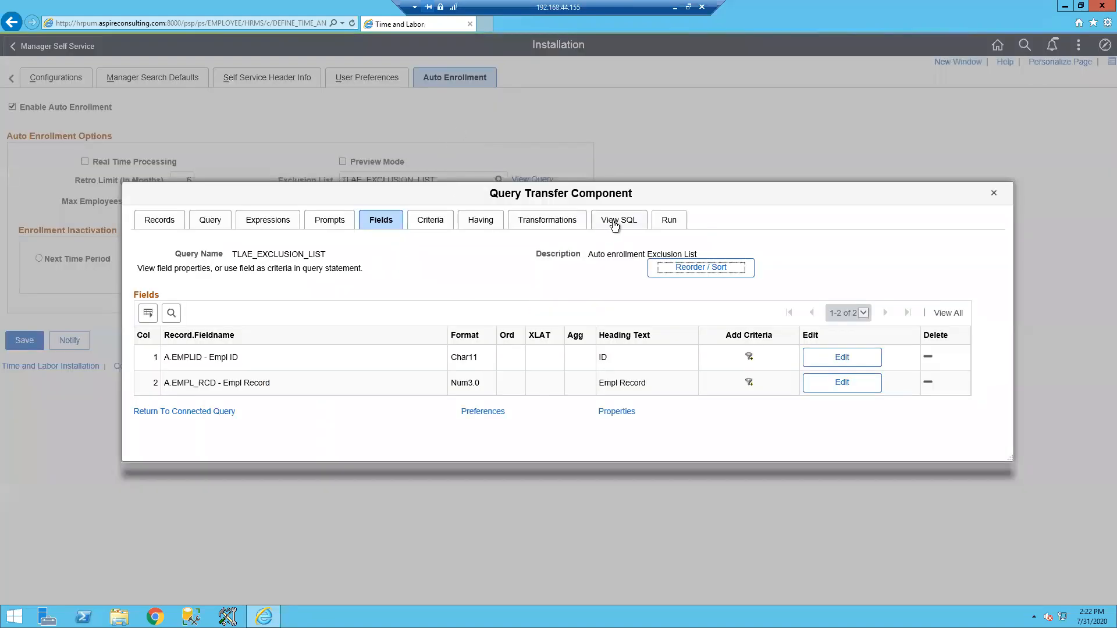
Check the query criteria excluding Empl IDs between KU0163 and KU0169, then close the query.
left_click(614, 224)
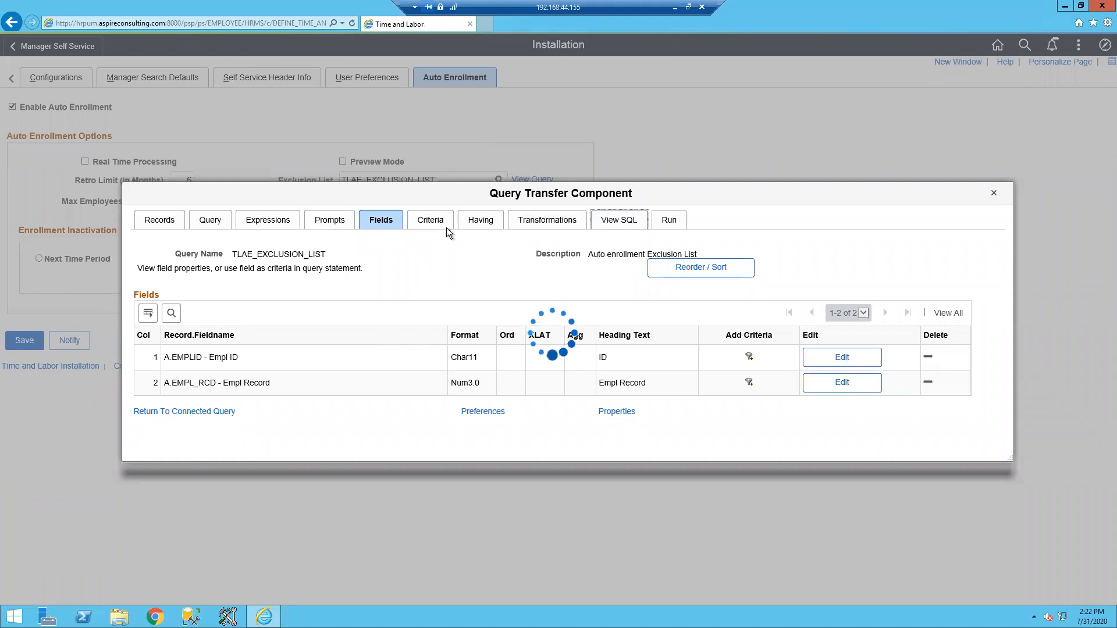
left_click(560, 224)
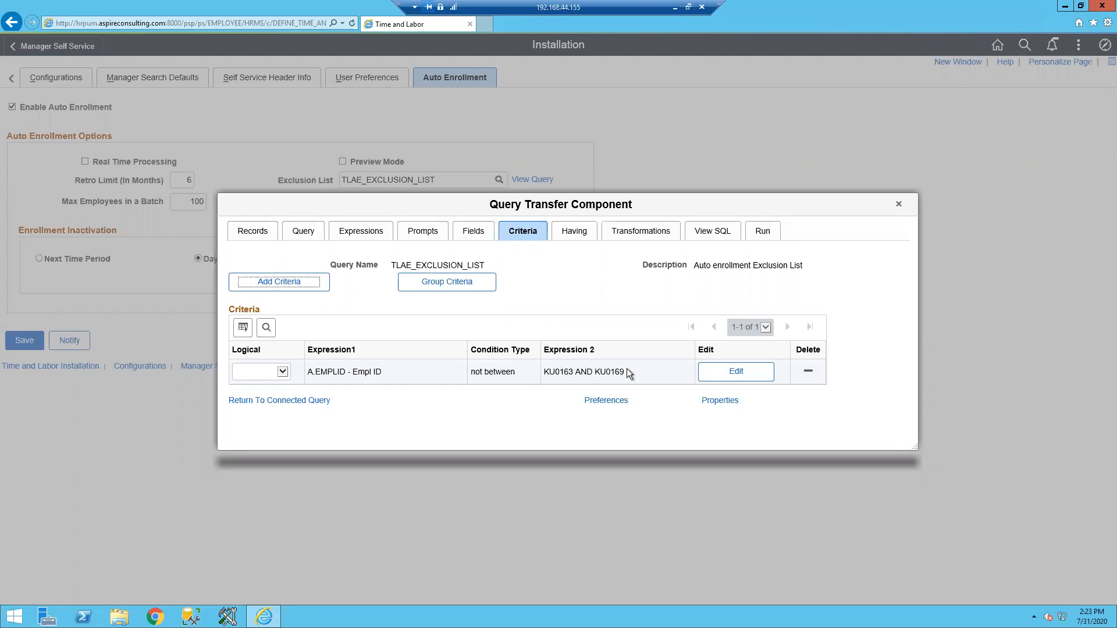
left_click(899, 204)
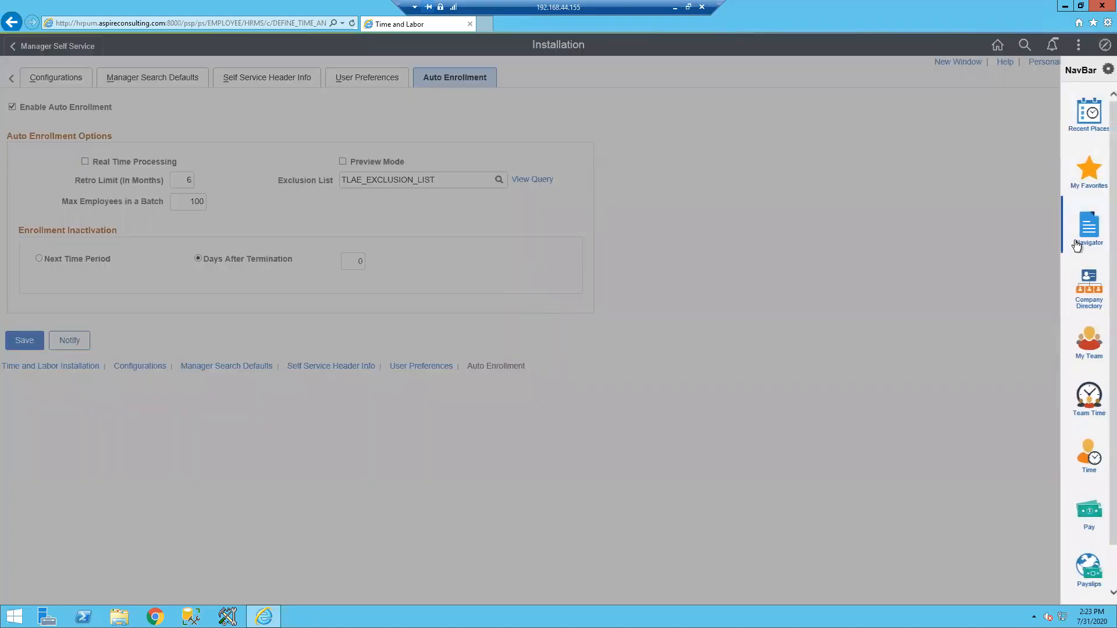
Search enrollment groups and open KUTLENGRPKS, which uses the TLAE_KANSAS_EMPLOYEES query.
left_click(1077, 246)
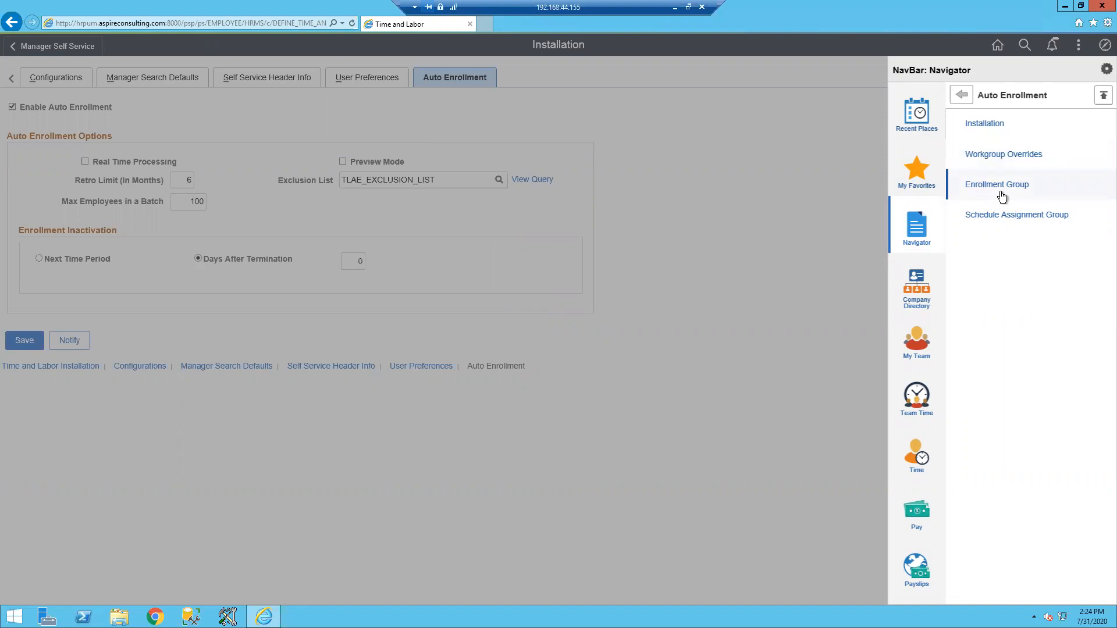
left_click(998, 192)
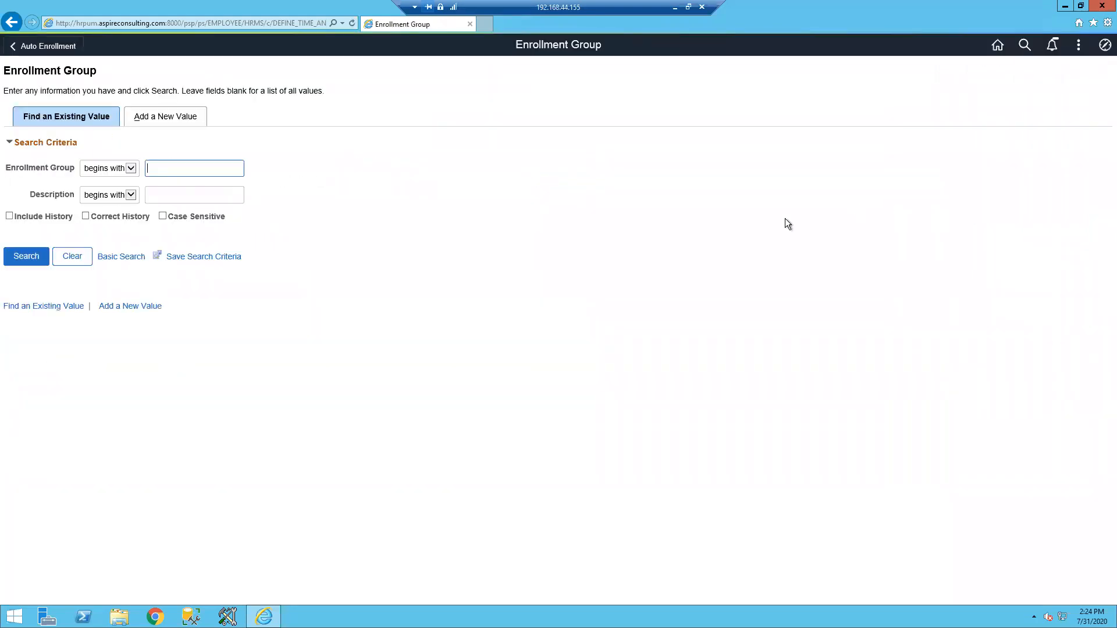
left_click(26, 256)
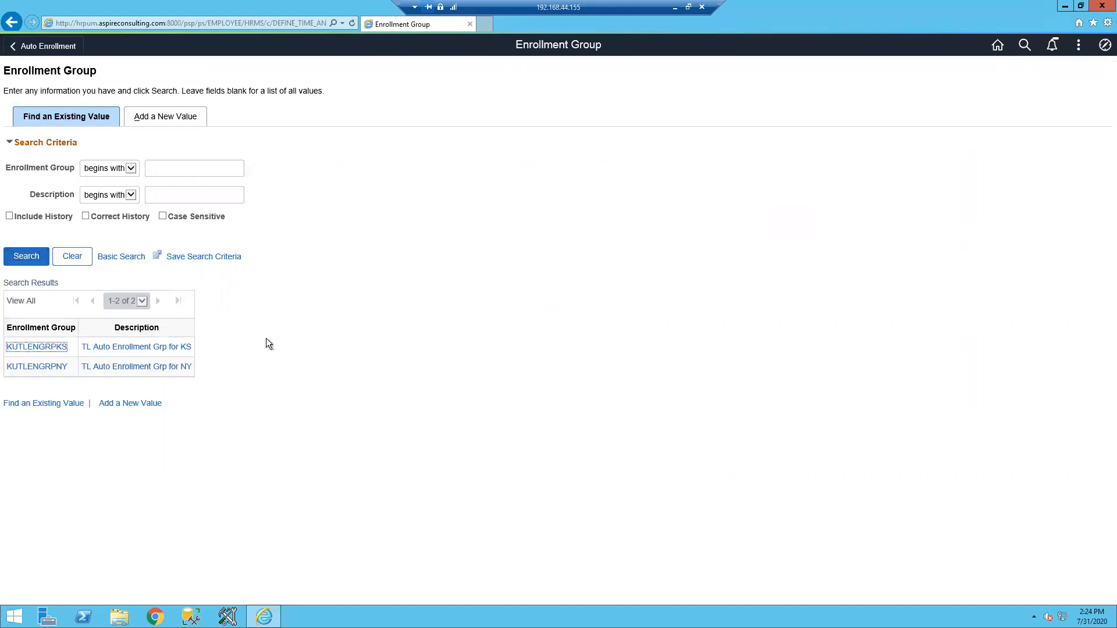
left_click(55, 349)
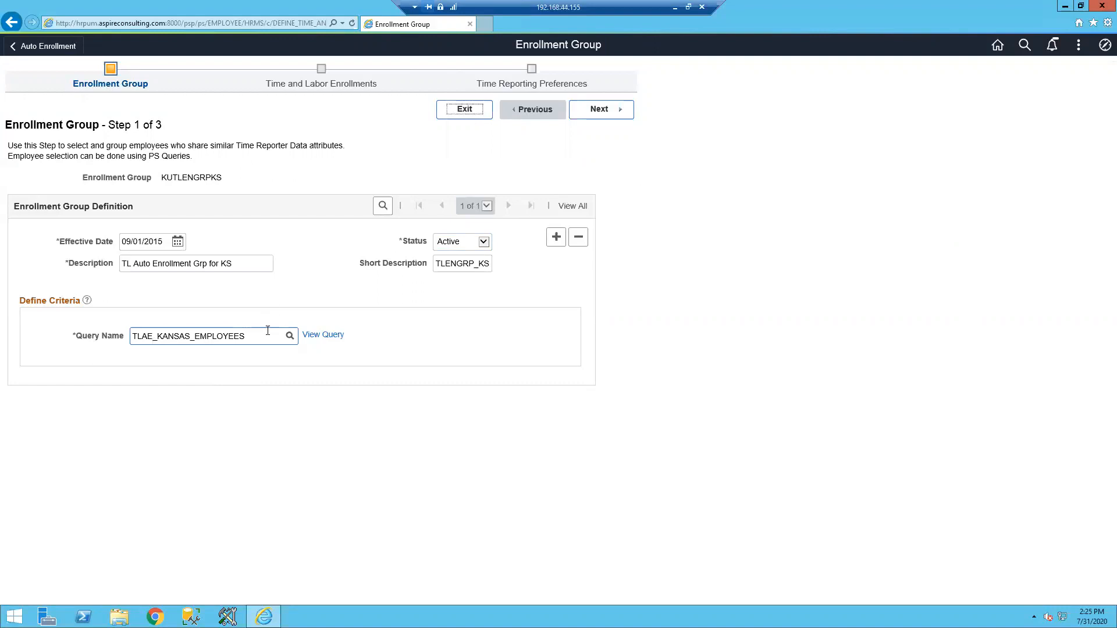
Go to step 2 and check the Task Profile ID and TCD Group ID lookups without selecting anything.
left_click(586, 113)
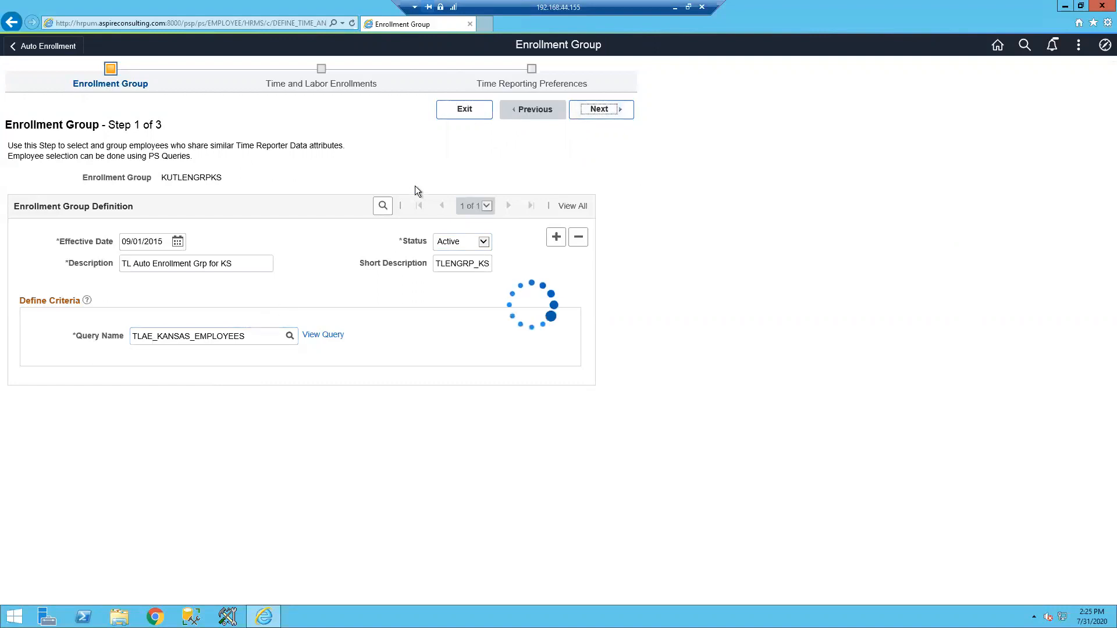
scroll(314, 309, "down", 3)
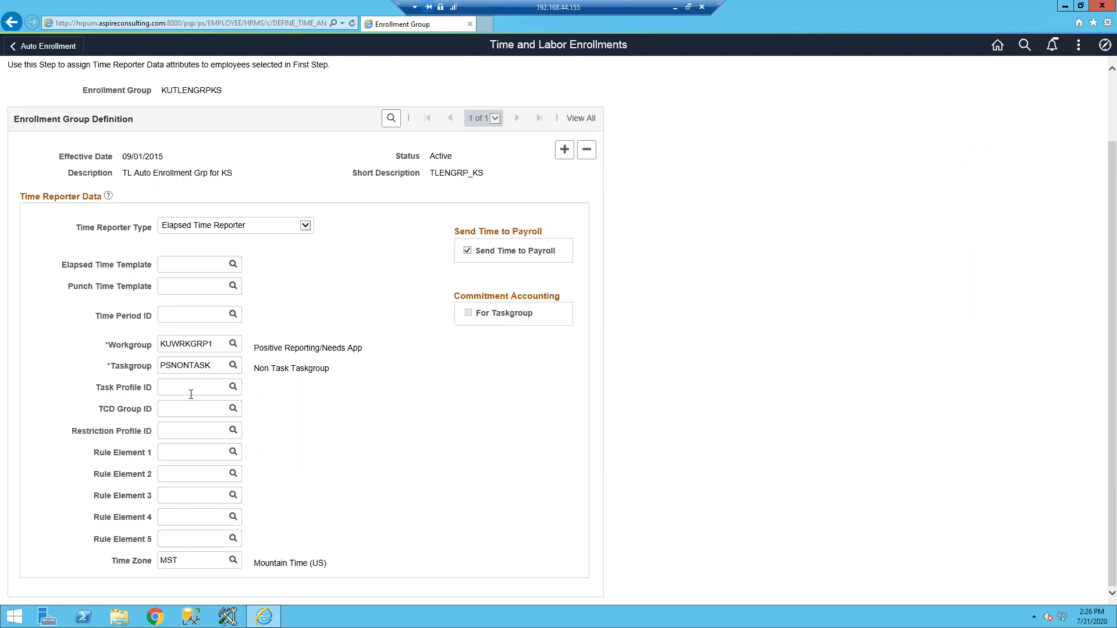
left_click(233, 387)
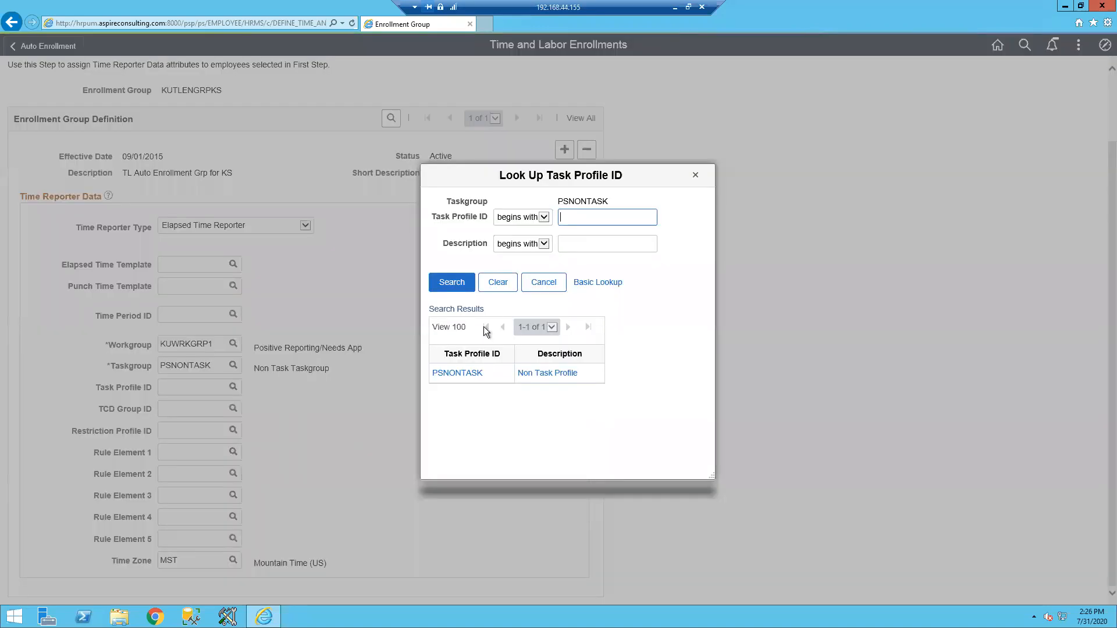
key("Escape")
left_click(233, 409)
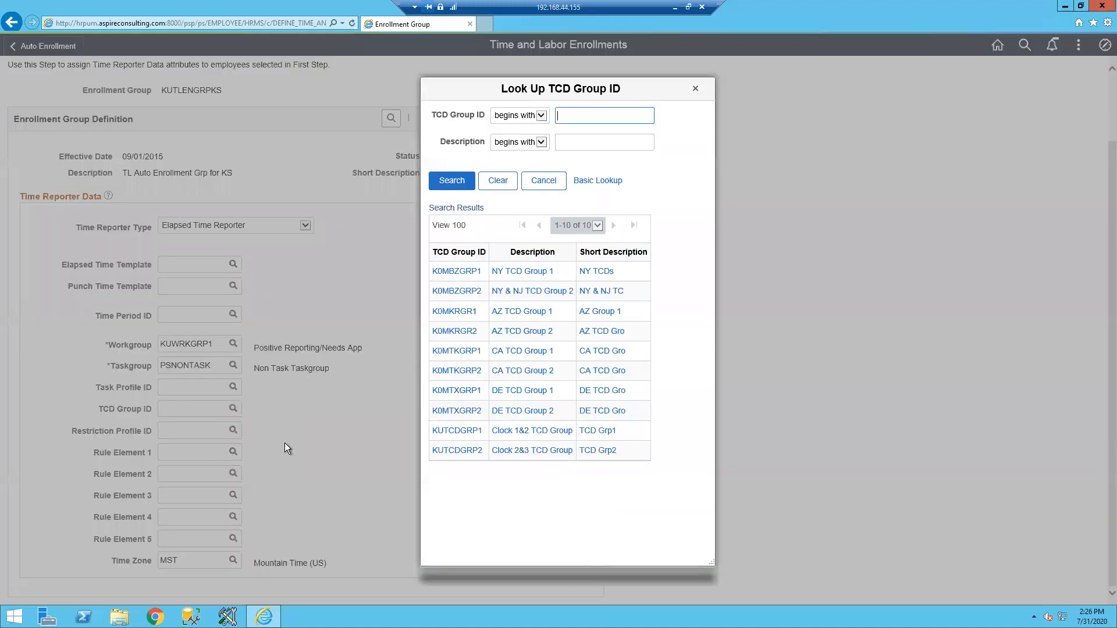
left_click(542, 192)
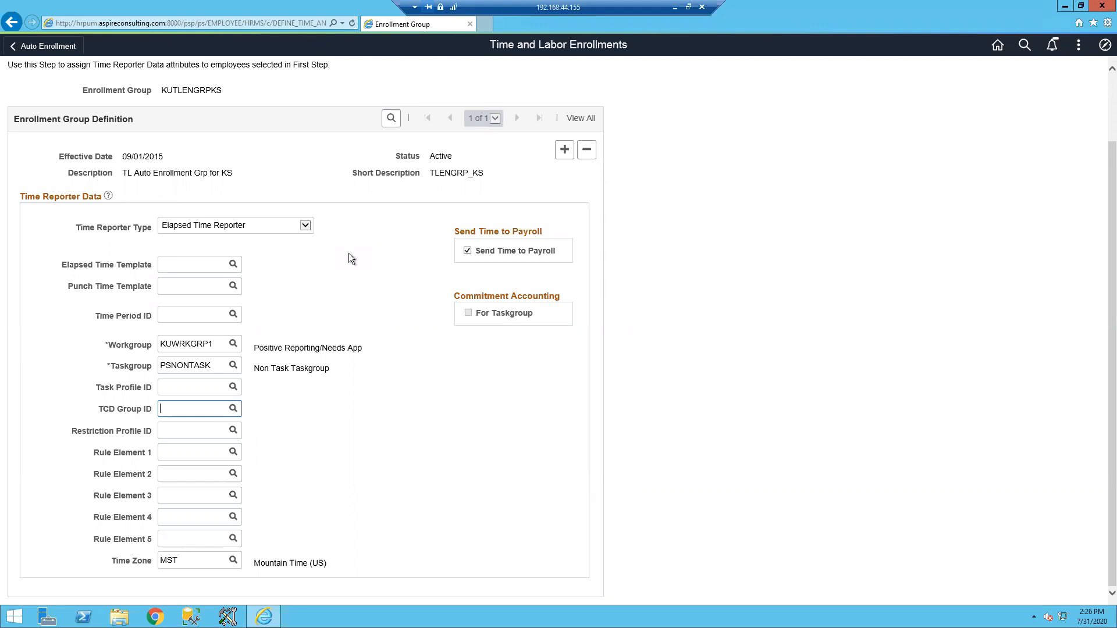
scroll(407, 221, "up", 2)
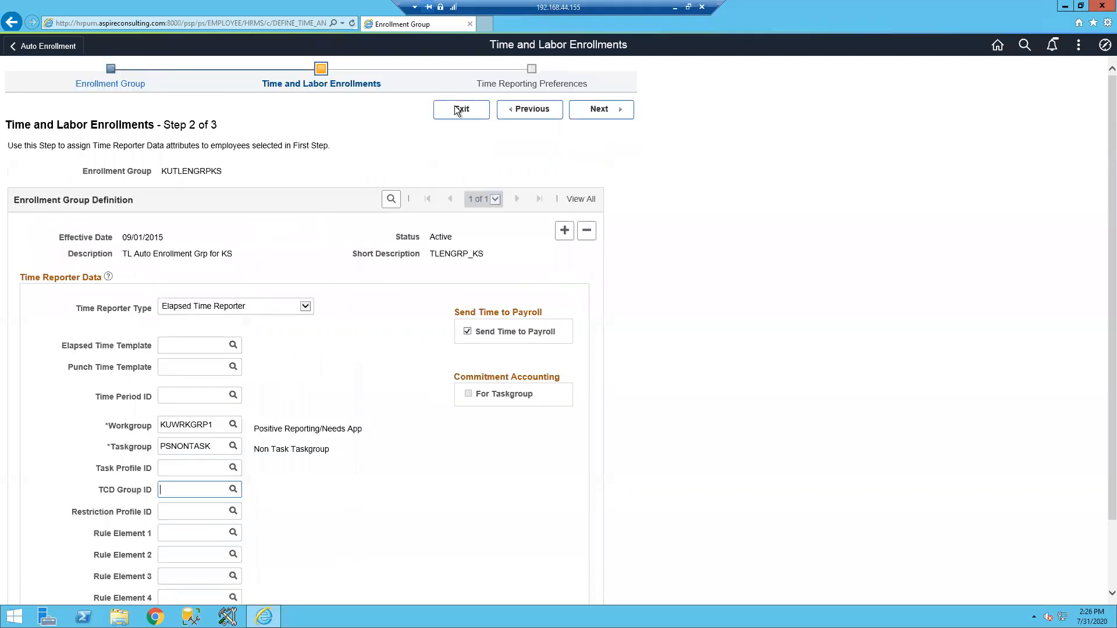
Advance to Time Reporting Preferences, then navigate to Enroll Time Reporters > Auto Enrollments > Process Auto Enrollments.
left_click(593, 108)
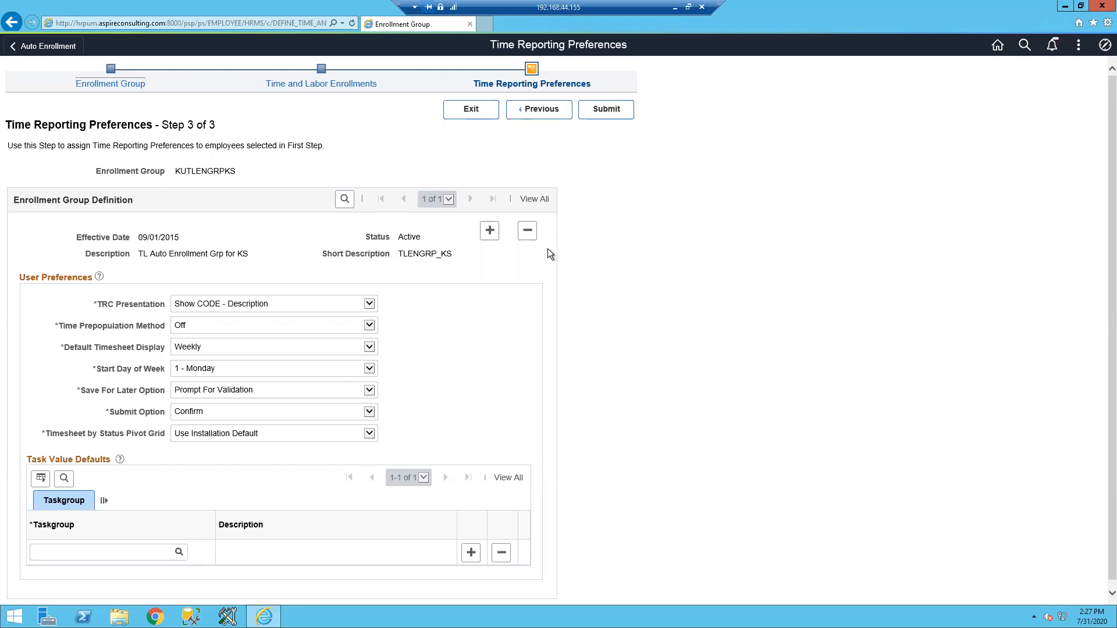
left_click(1102, 47)
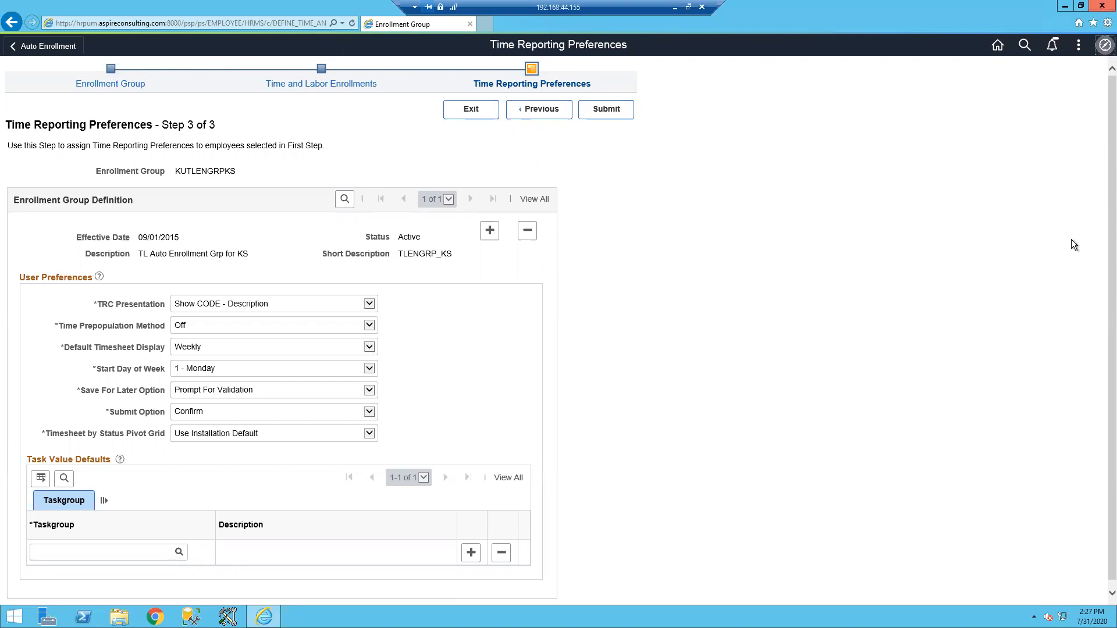
left_click(1085, 240)
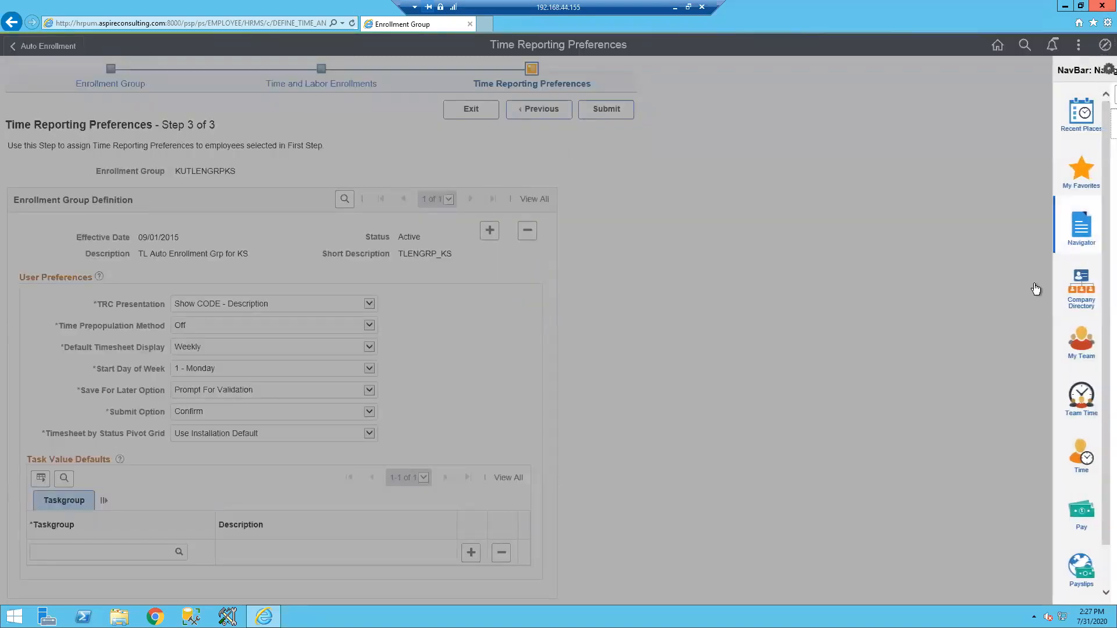
left_click(962, 95)
left_click(1000, 342)
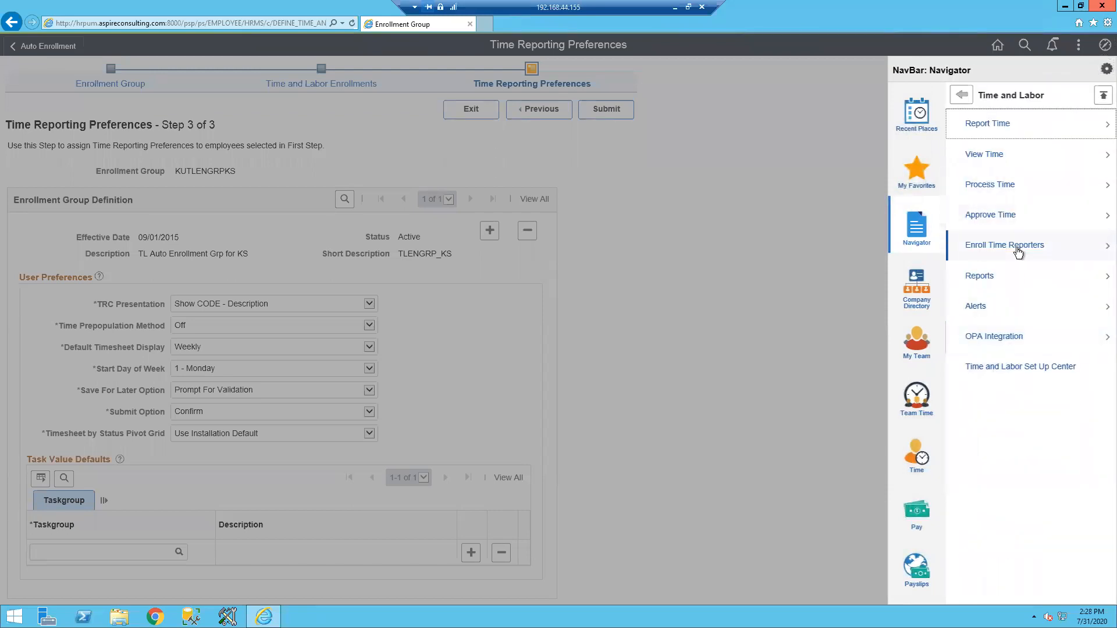
left_click(1015, 247)
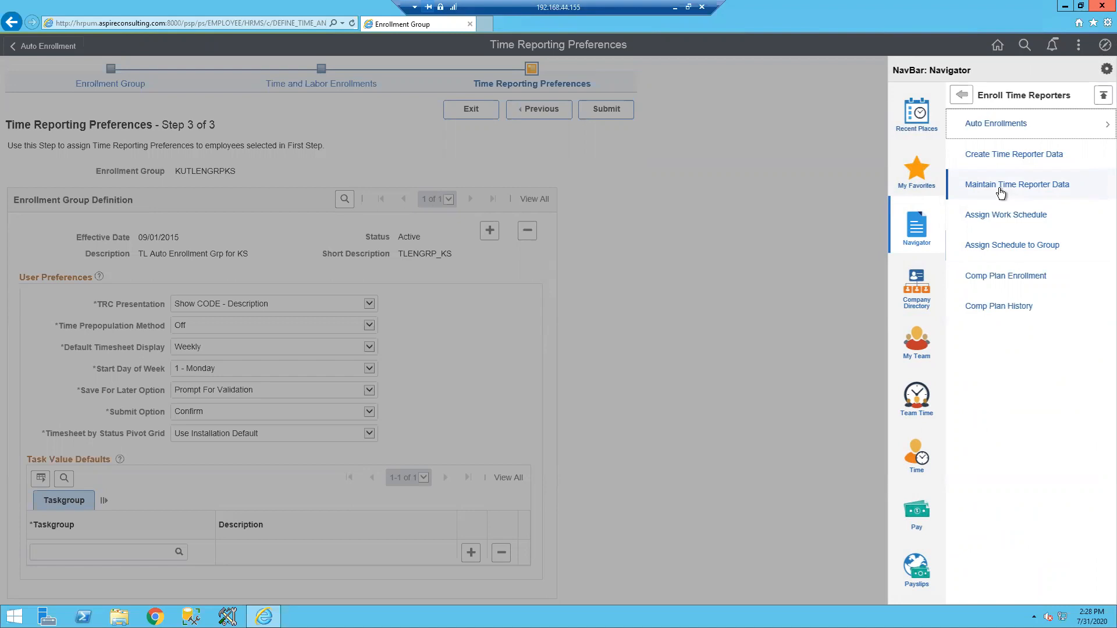
left_click(1021, 125)
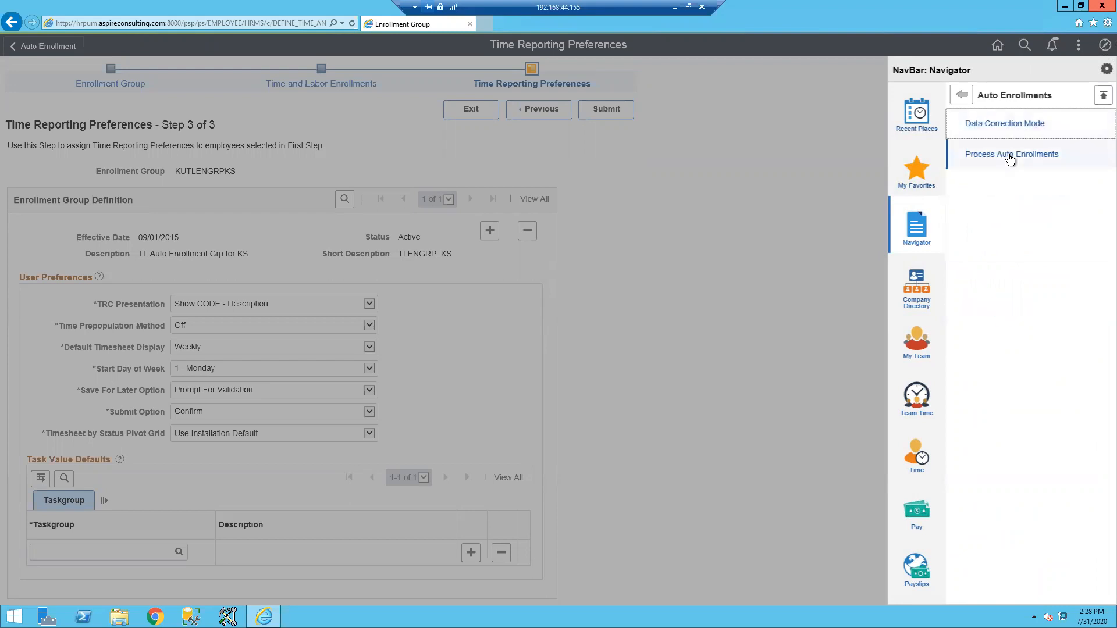
left_click(1017, 155)
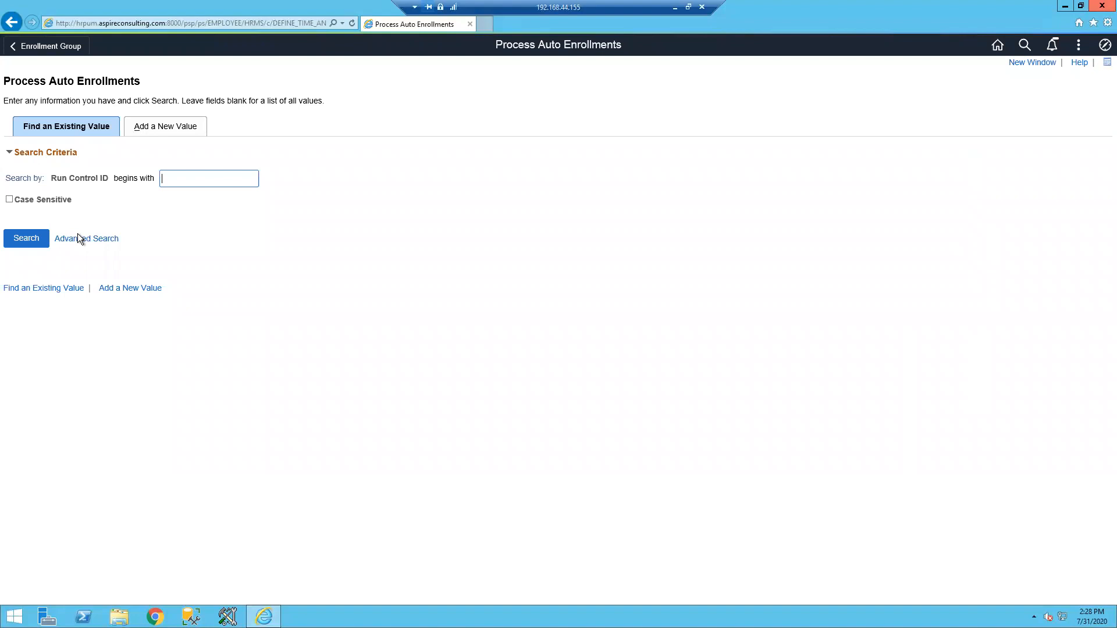
Load the PS run control and enable Process Bulk Enrollments.
type("PS")
key("Return")
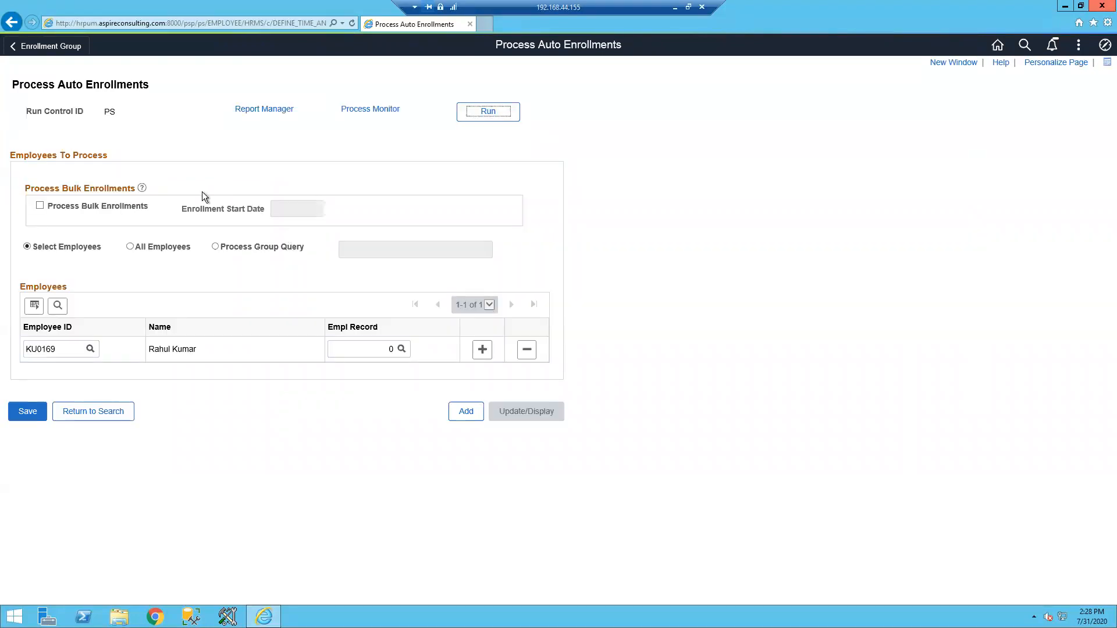
left_click(40, 206)
left_click(285, 209)
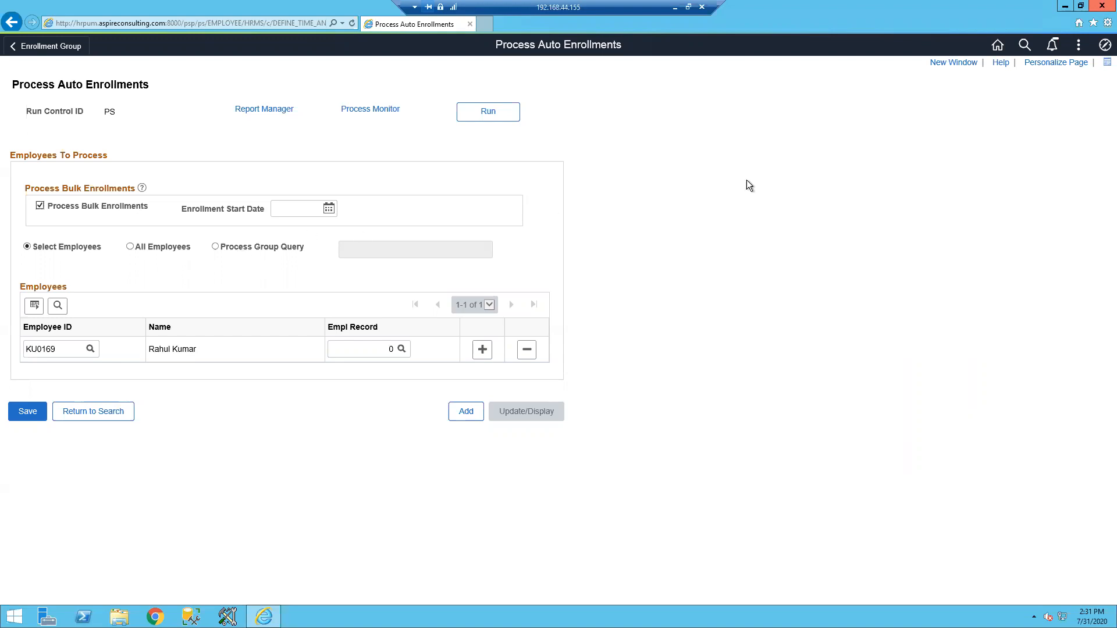
Sign out of the session without saving changes.
left_click(1078, 45)
left_click(972, 201)
left_click(588, 331)
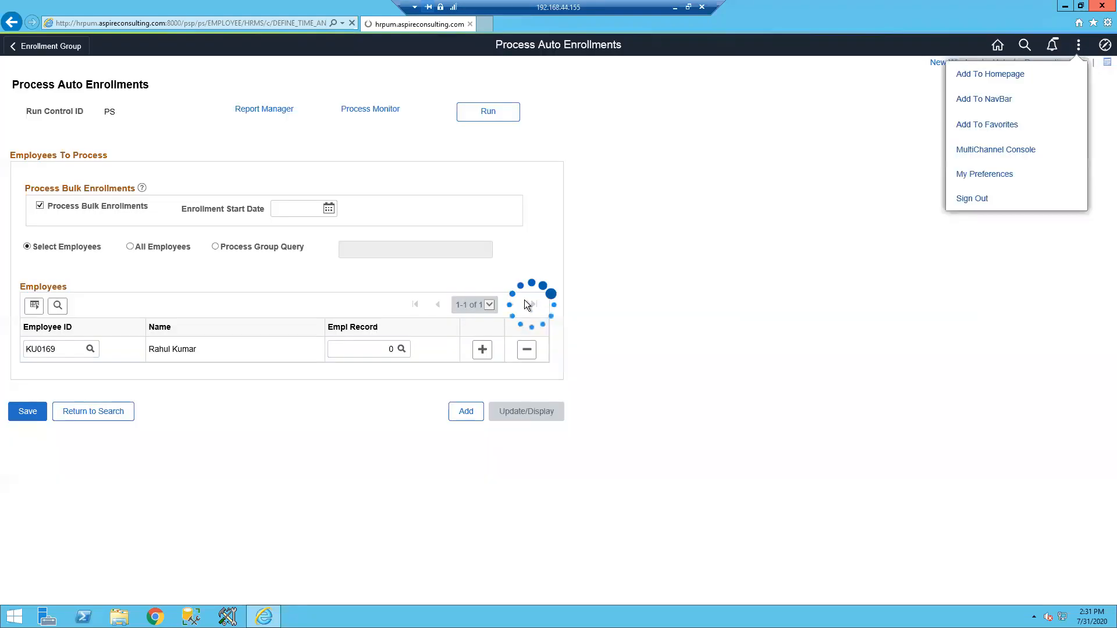
Sign back in with the manager's user ID and password.
type("RCHANNING")
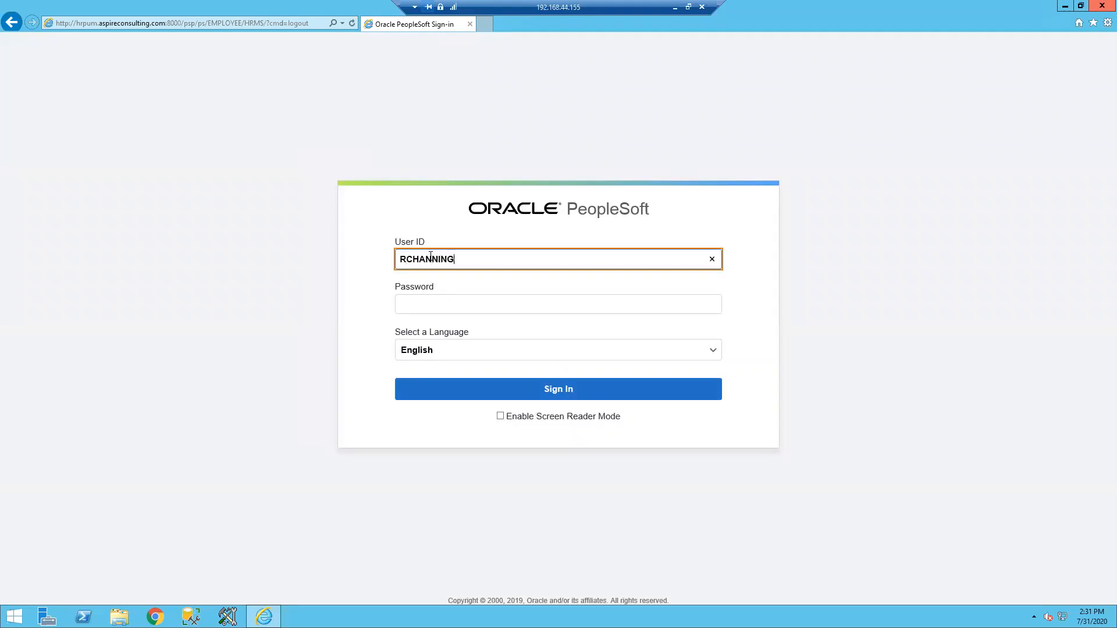
key("Tab")
type("••••••••••••")
key("Return")
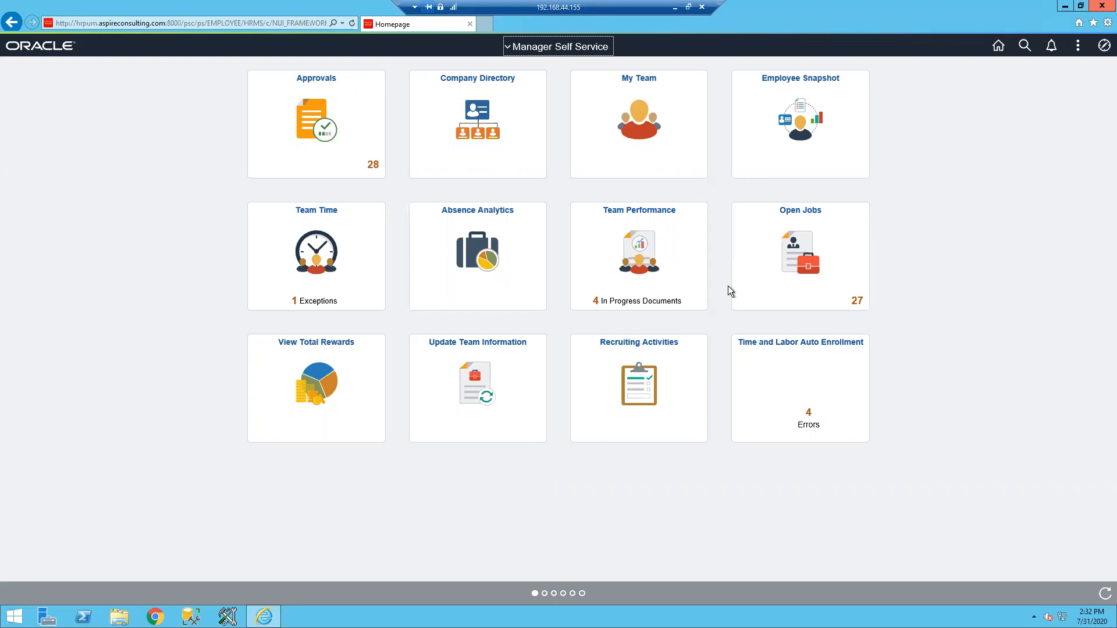
Go to Set Up HCM > Time and Labor > Rules and Workgroups > Workgroup and search all workgroups.
left_click(1103, 48)
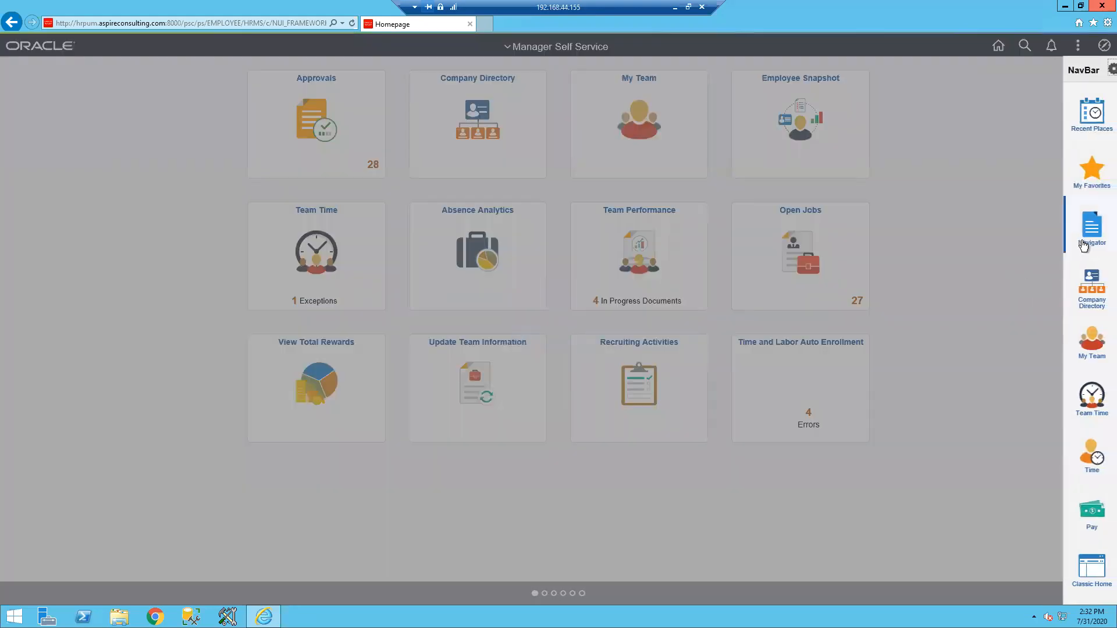
left_click(1067, 251)
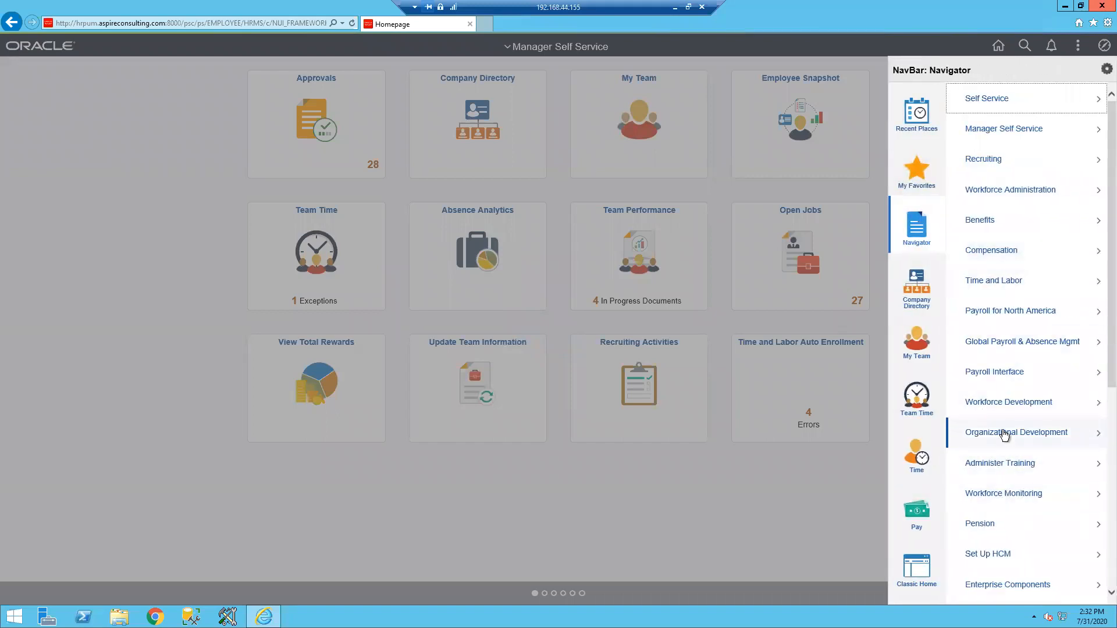
left_click(996, 553)
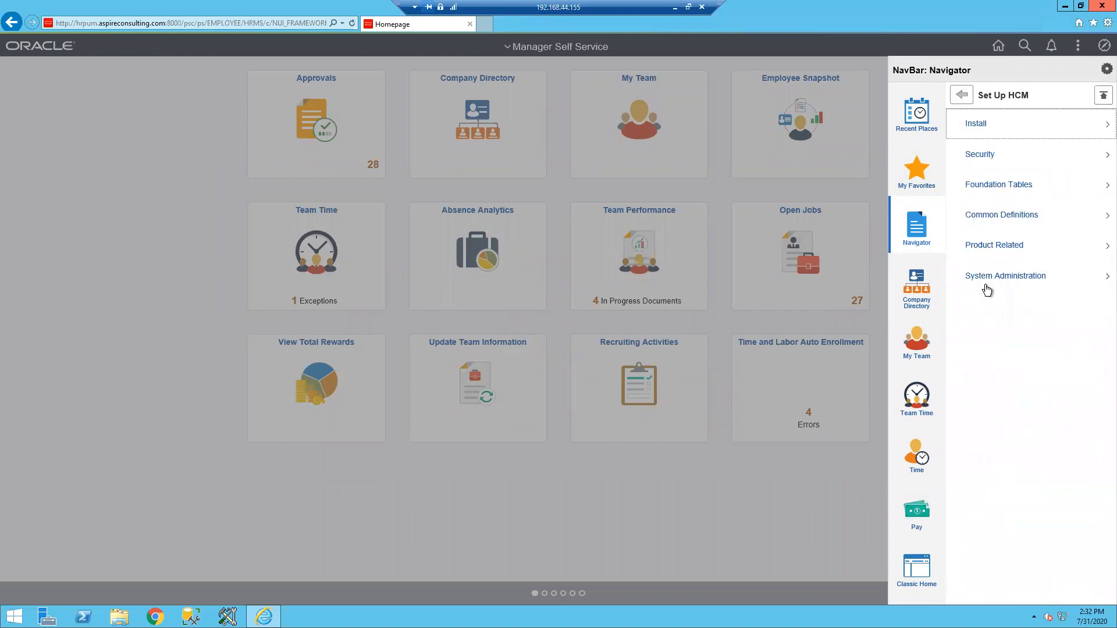
left_click(992, 261)
left_click(975, 347)
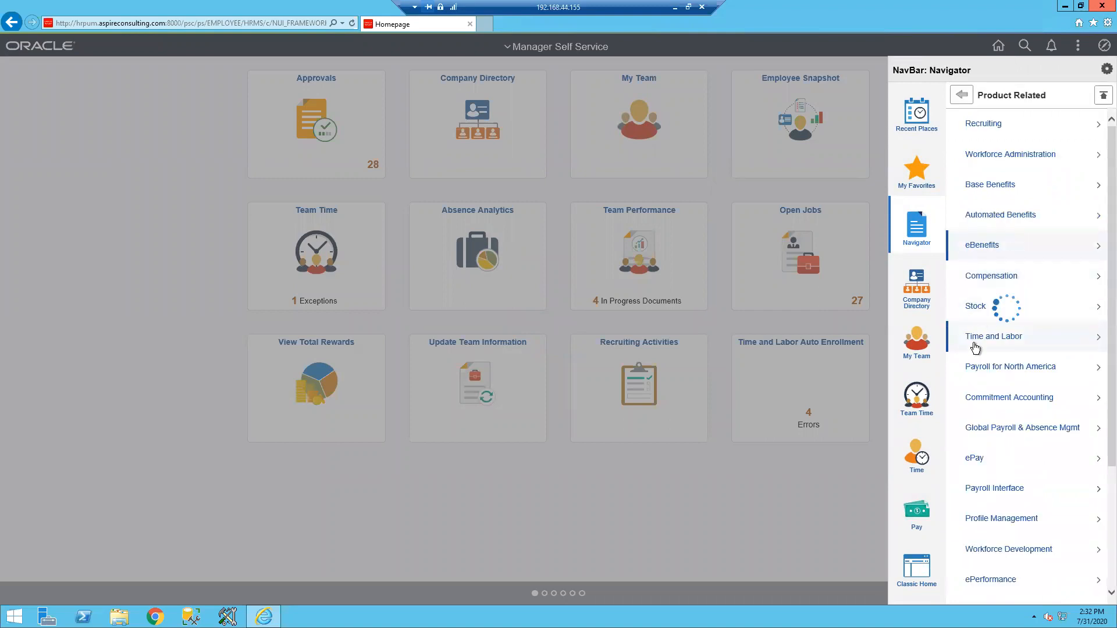
left_click(995, 185)
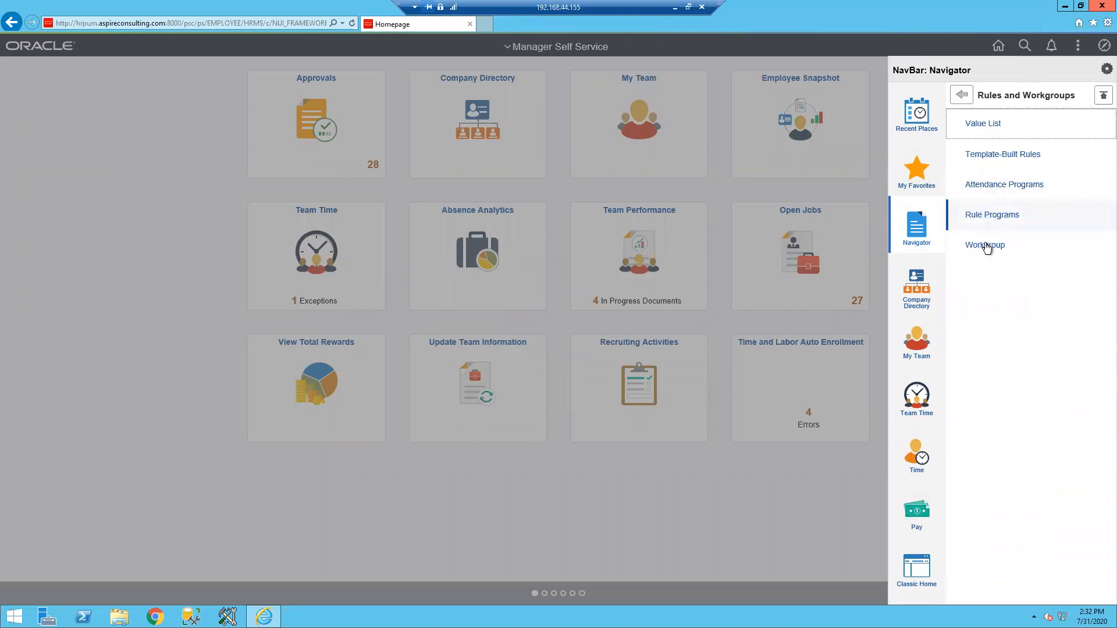
left_click(970, 247)
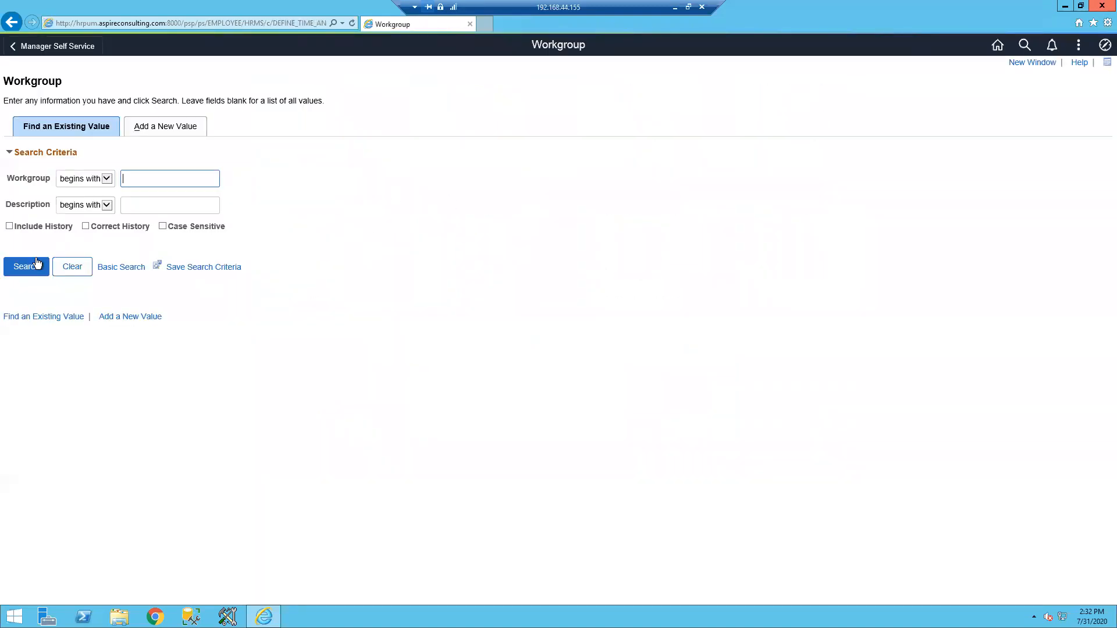
left_click(36, 264)
scroll(71, 442, "down", 6)
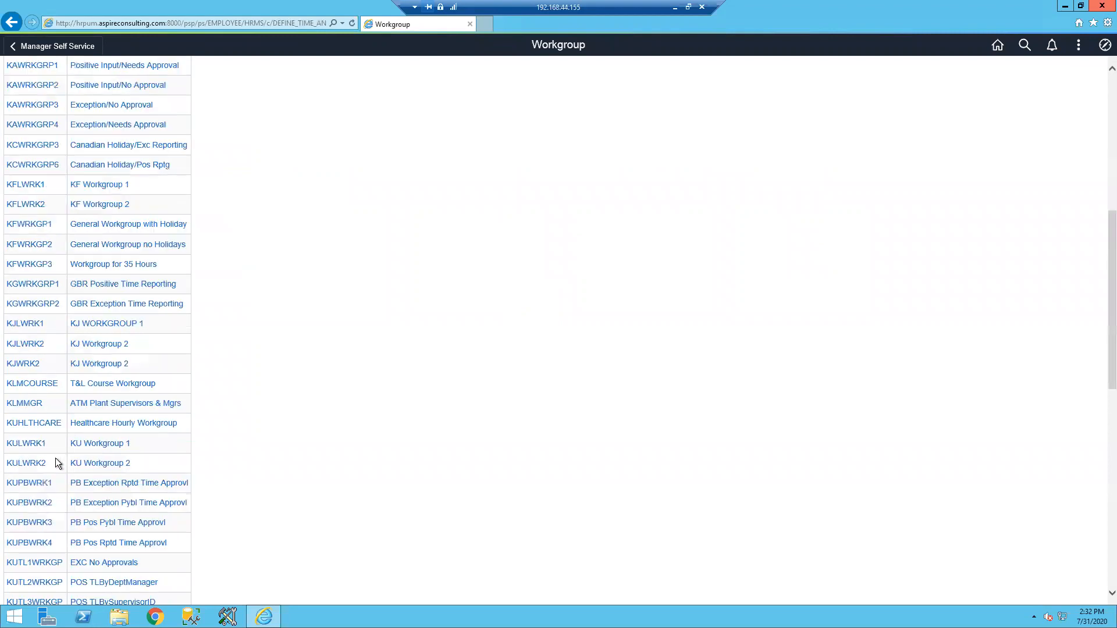
scroll(55, 459, "down", 8)
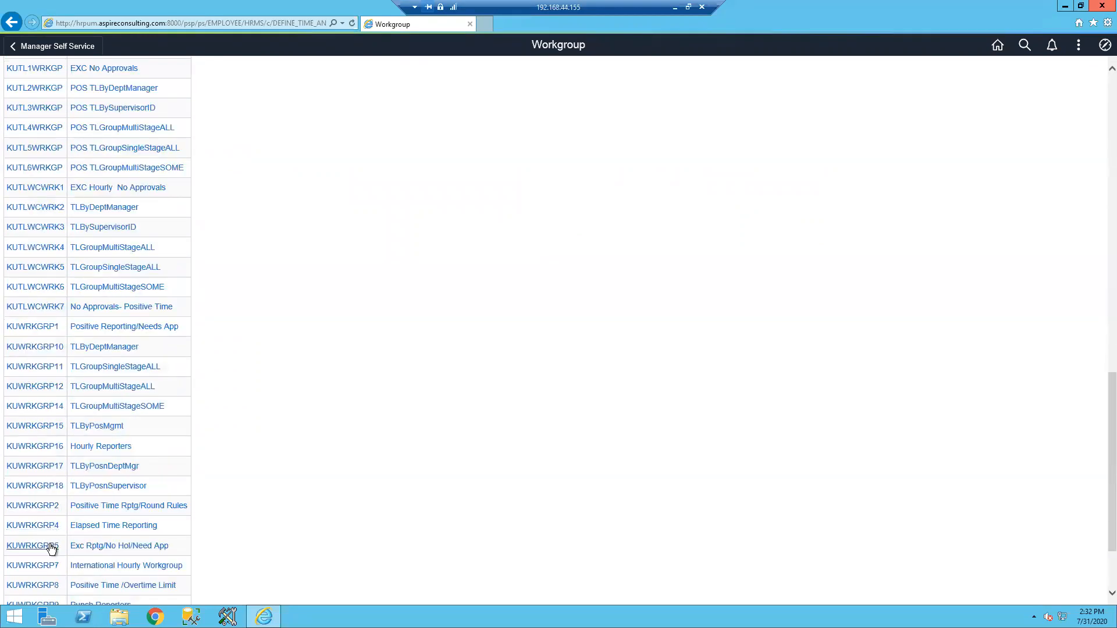
scroll(51, 546, "down", 3)
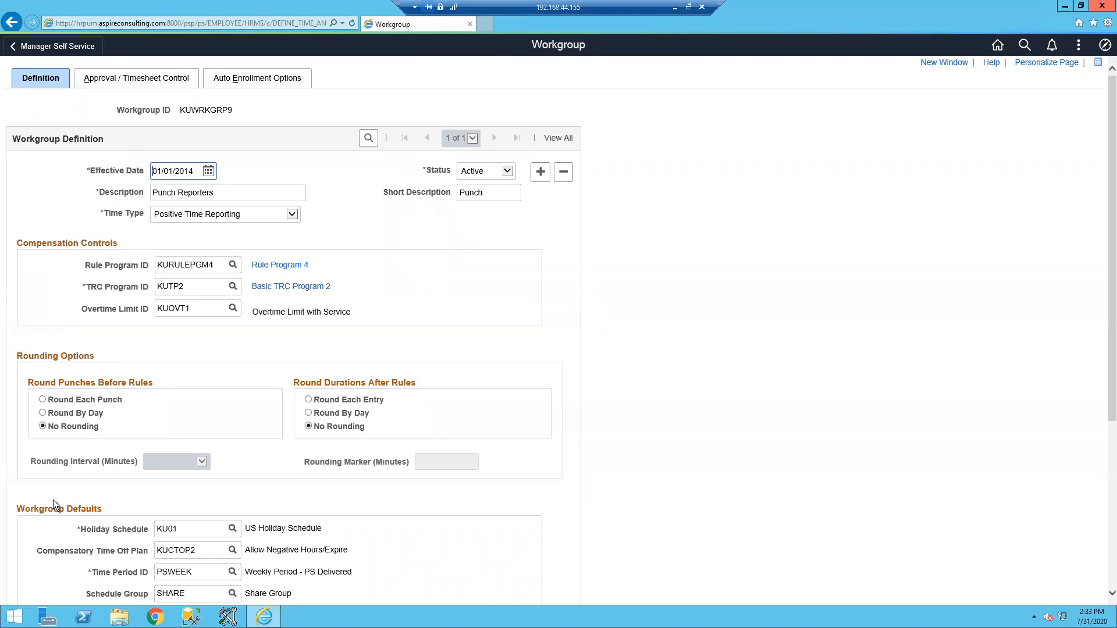
left_click(134, 80)
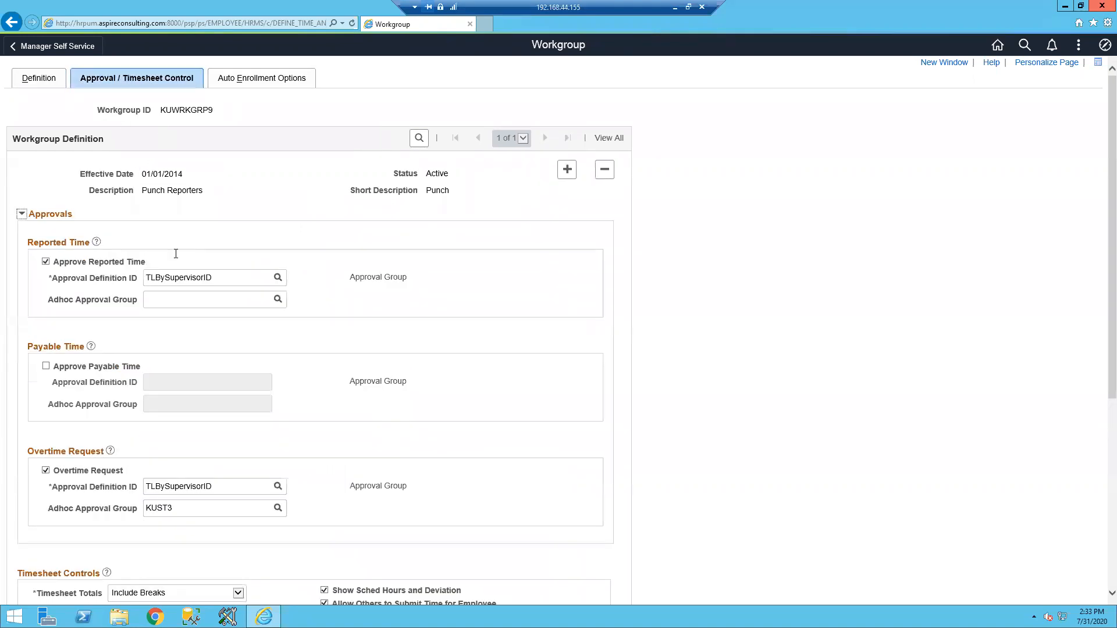
scroll(174, 274, "down", 3)
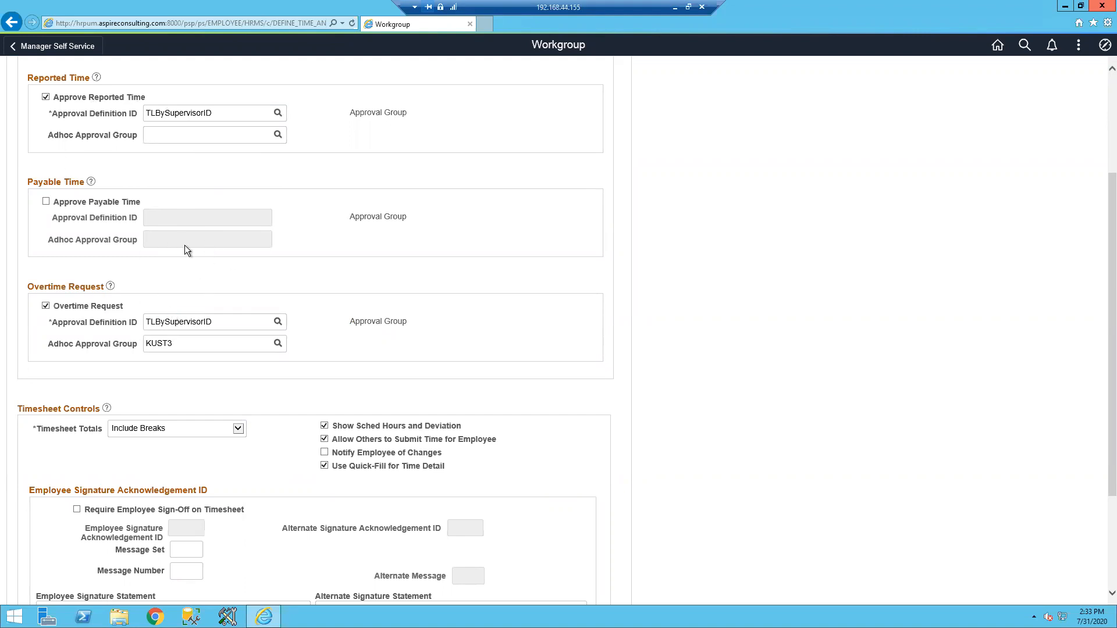
scroll(274, 413, "down", 3)
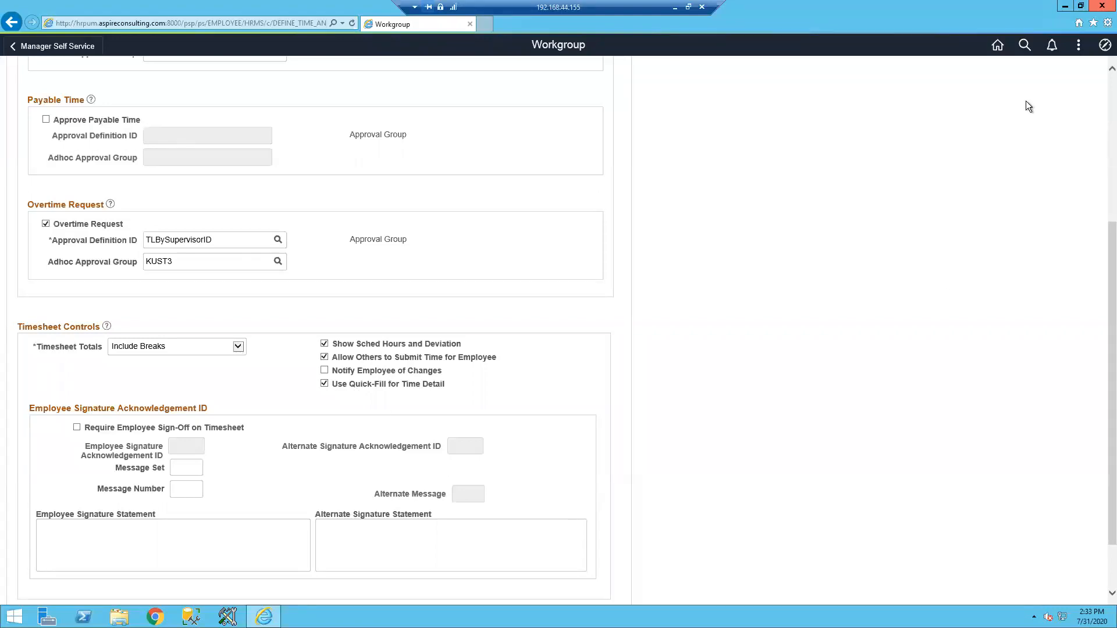
left_click(1105, 45)
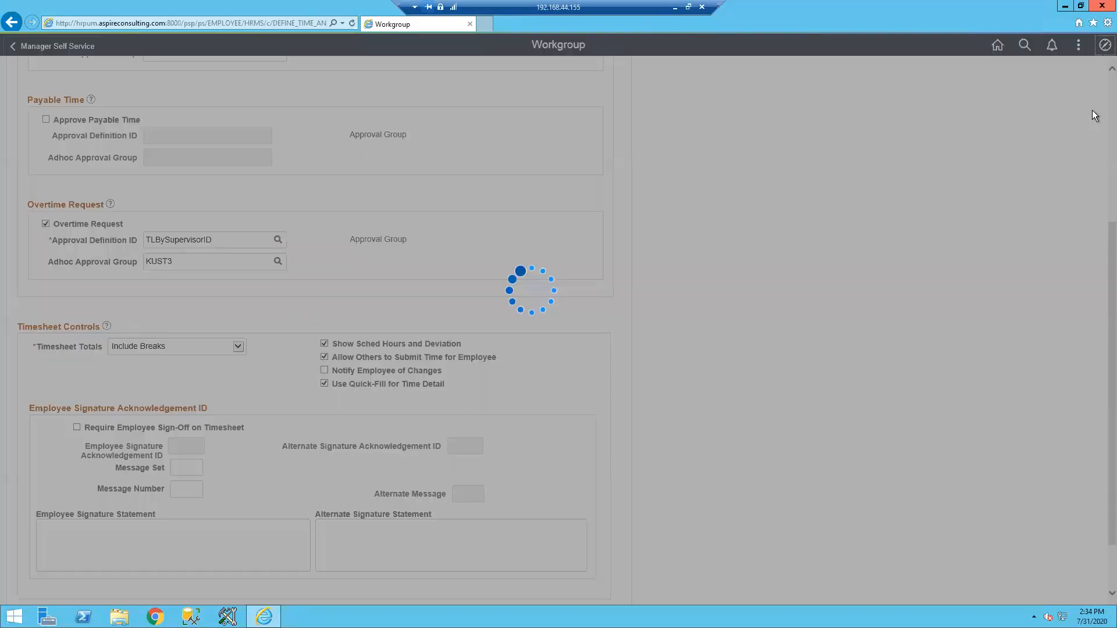
Switch to the Employee Self Service homepage and open the Time dashboard for 07/27/20–08/02/20.
left_click(997, 45)
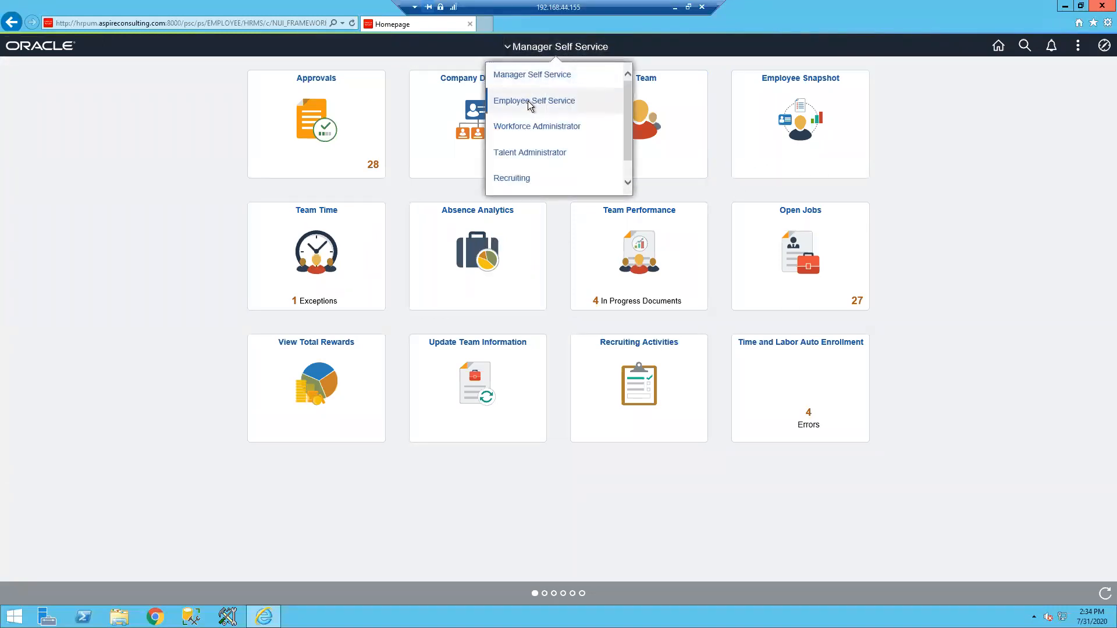
left_click(530, 105)
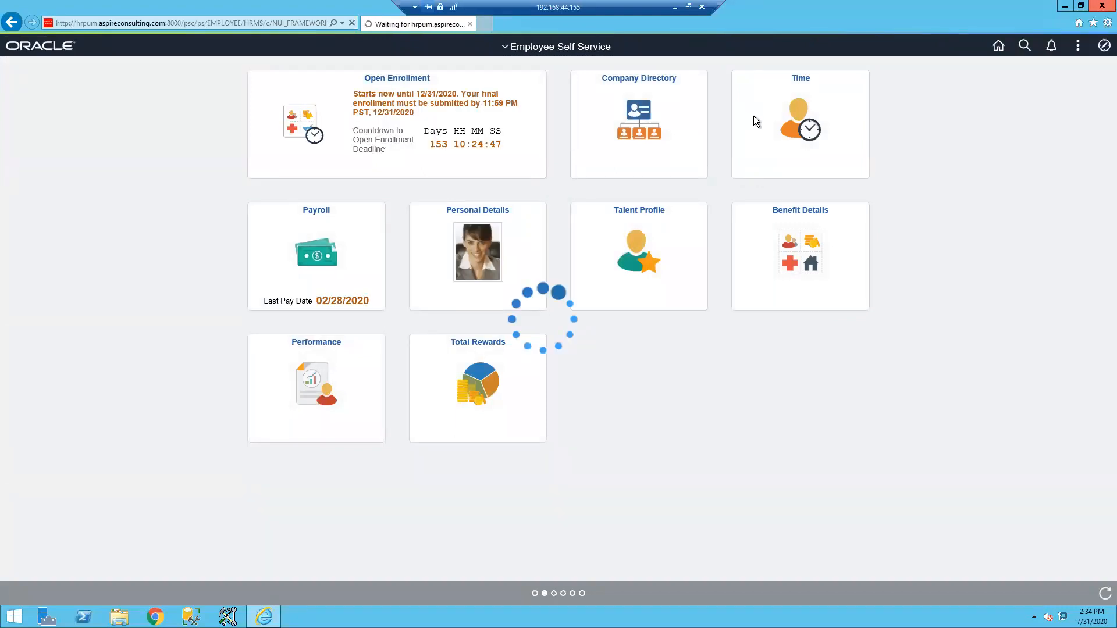
left_click(778, 129)
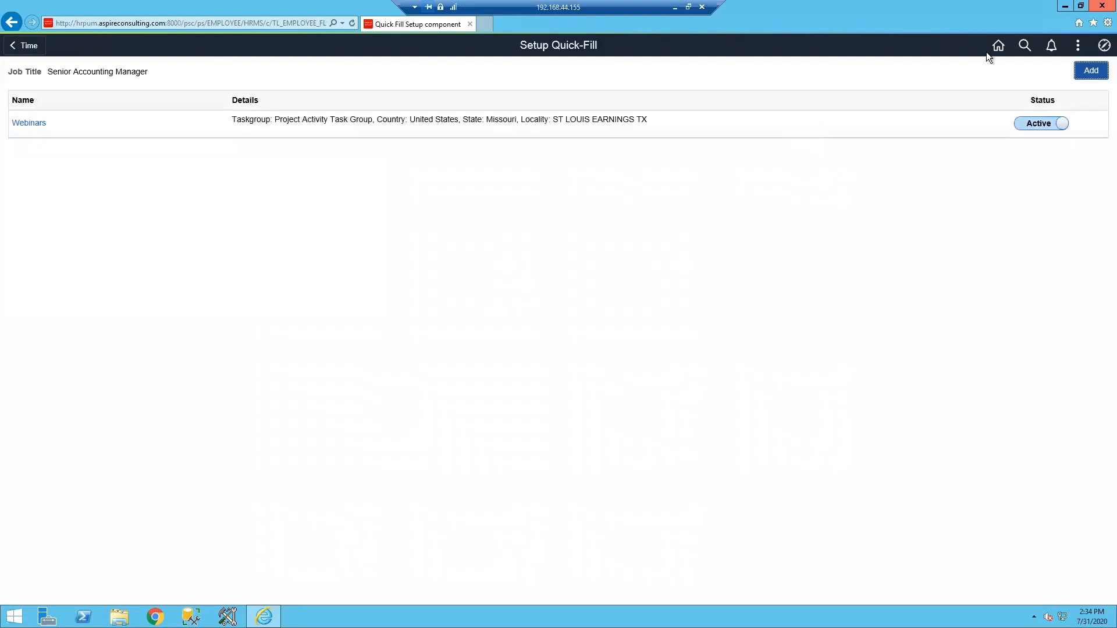
left_click(27, 46)
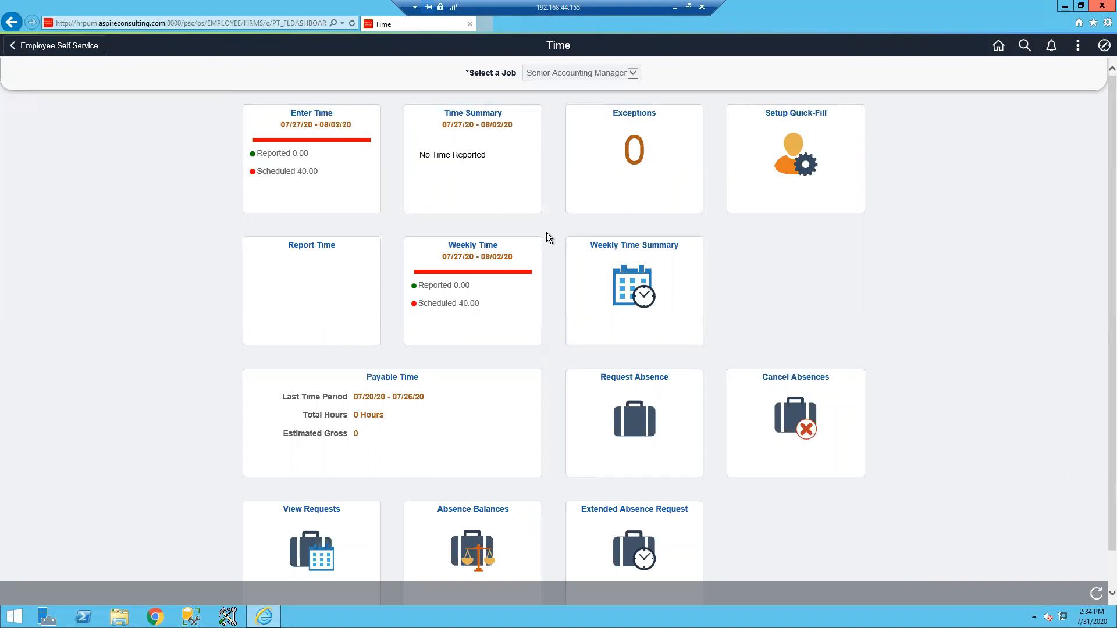
From Setup Quick-Fill, view the Webinars template's taskgroup KUPROJACT, locality 65000 and project codes.
left_click(748, 174)
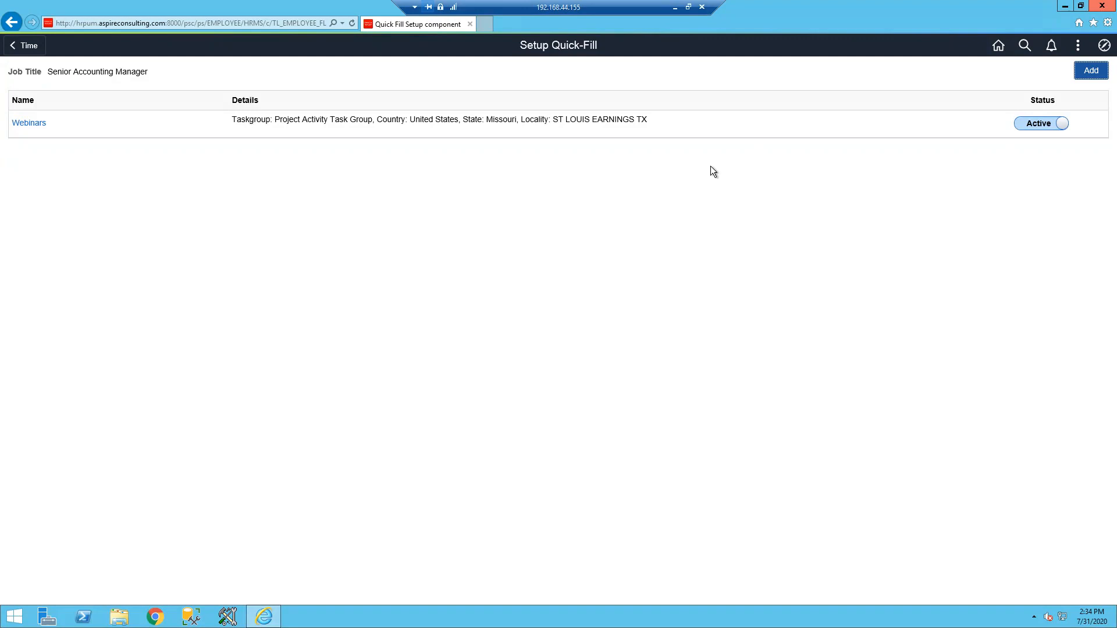
left_click(32, 125)
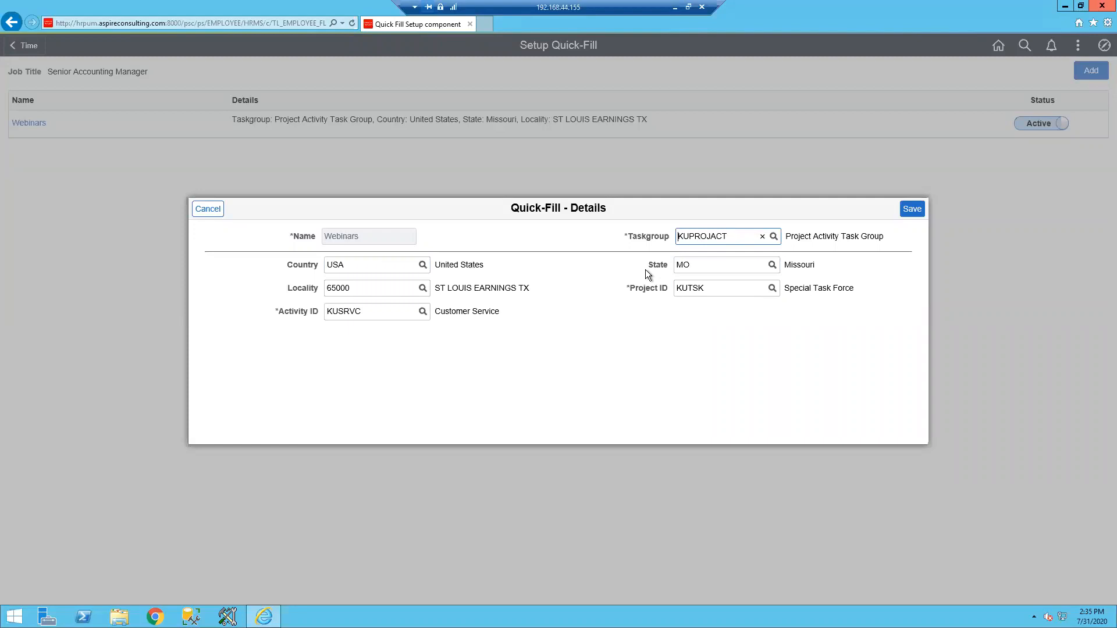
Close Webinars and add a Quick-Fill template 'Presentations' with taskgroup KUTSKPROJ.
left_click(207, 209)
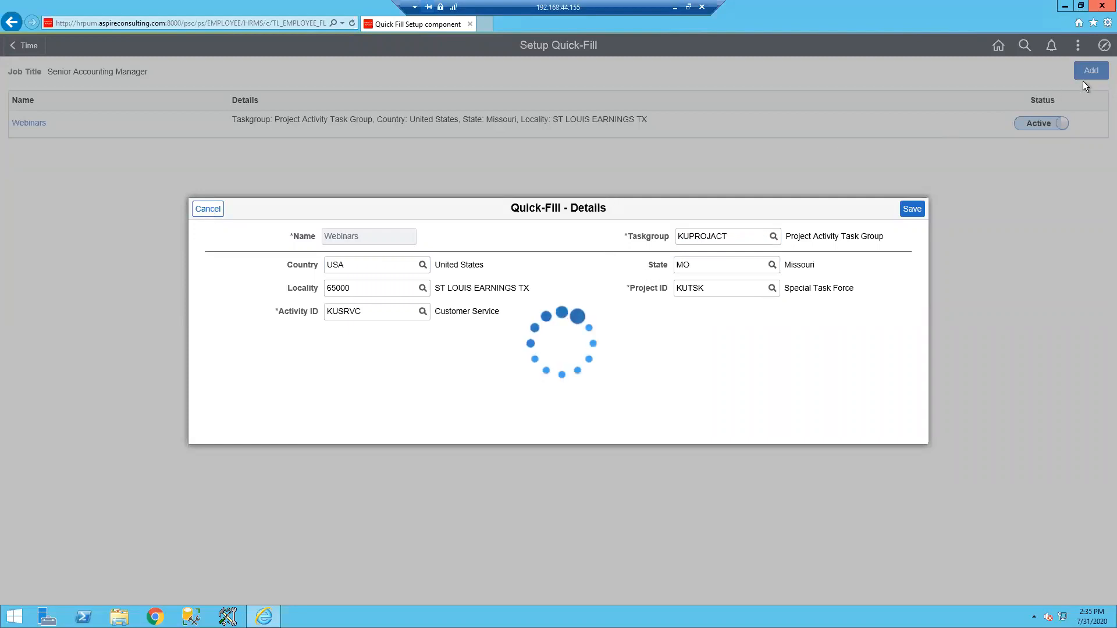
left_click(1093, 72)
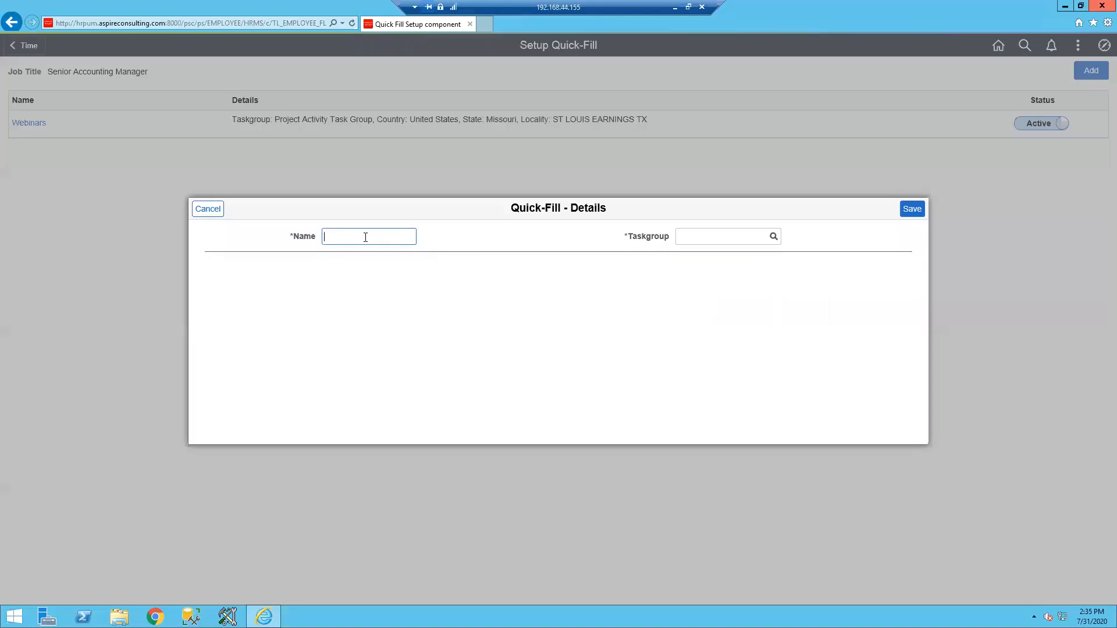
type("Presentations")
left_click(740, 241)
left_click(772, 237)
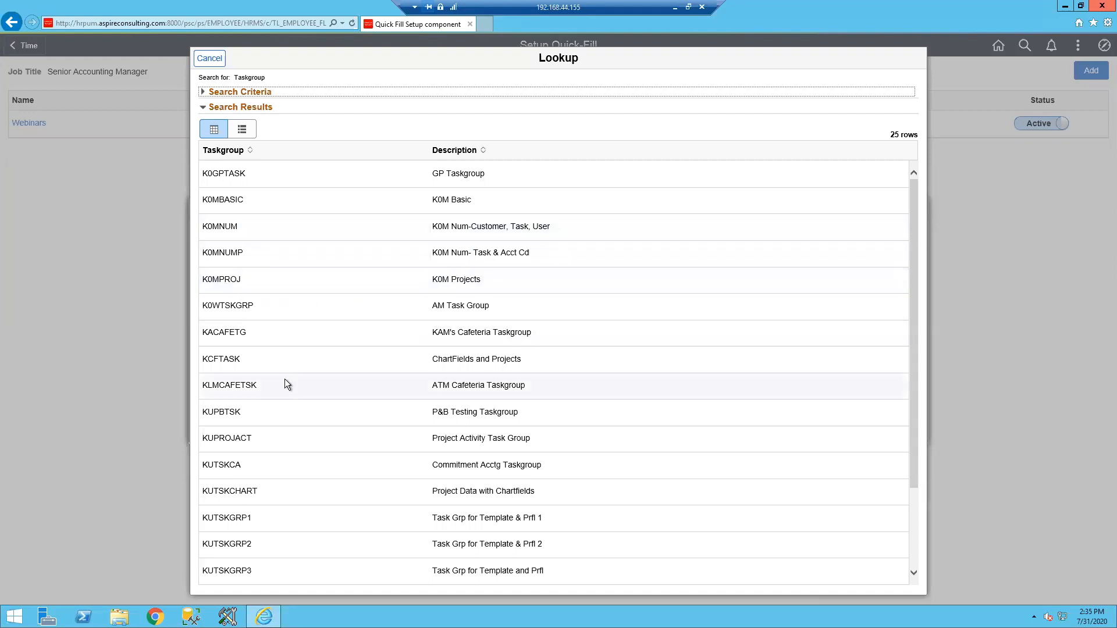
scroll(284, 390, "down", 5)
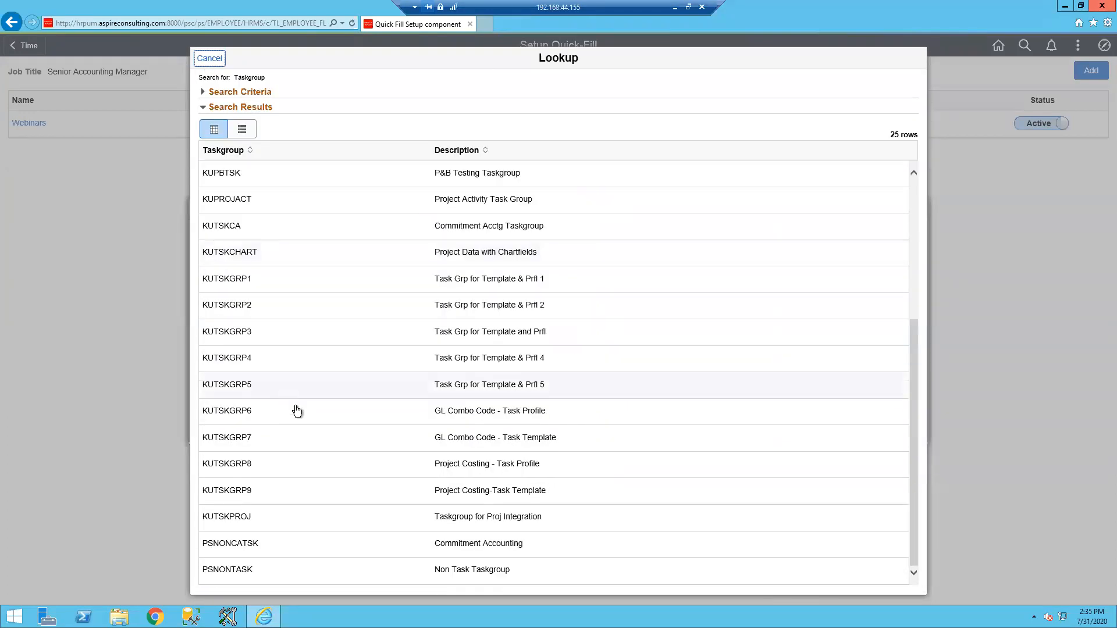
left_click(237, 519)
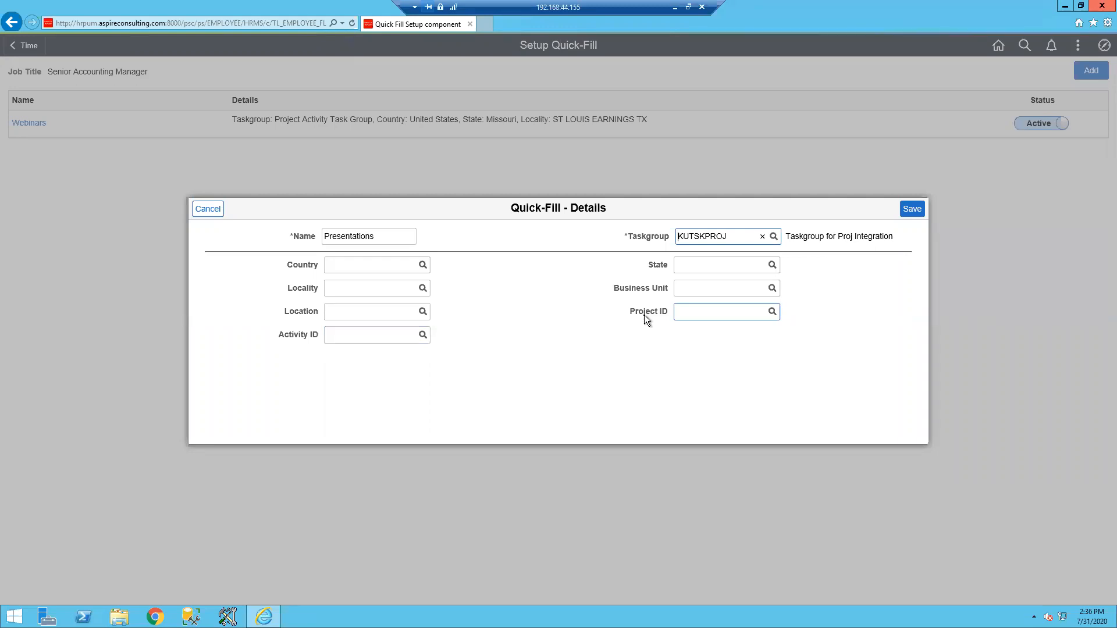
Set the Presentations template's Country to USA and State to MO, then save it.
left_click(337, 266)
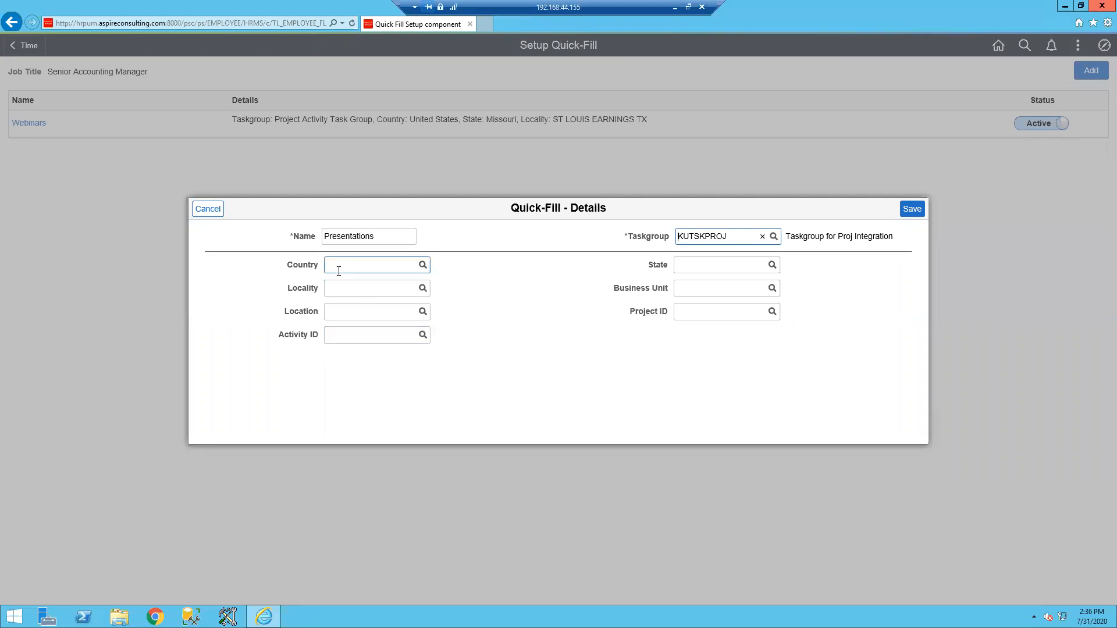
type("USA")
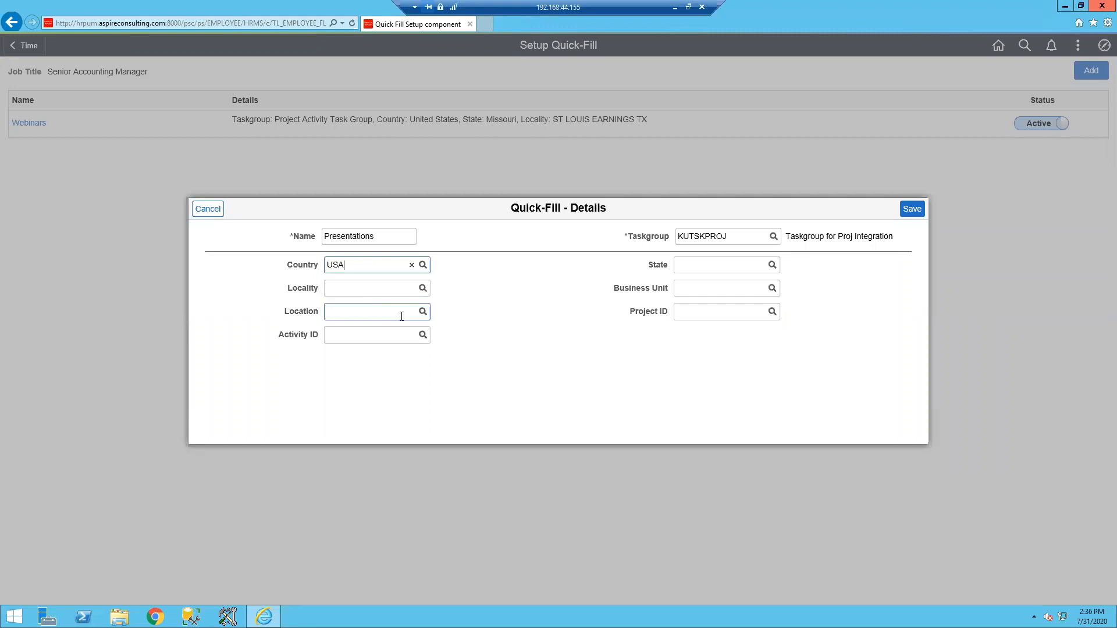
key("Tab")
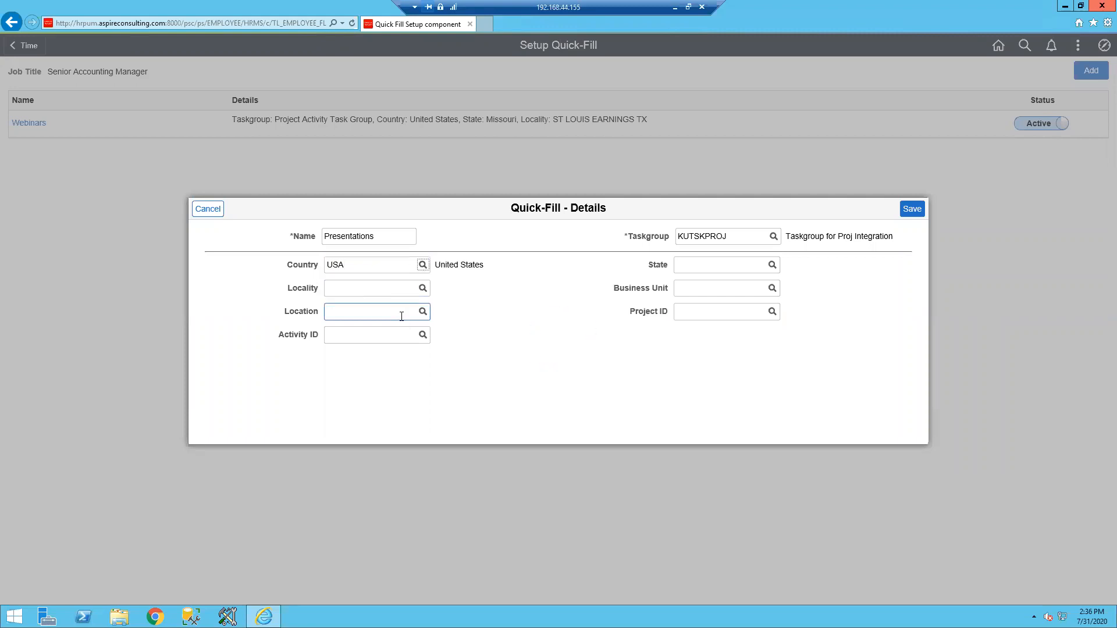
key("Tab")
type("MO")
key("Tab")
left_click(911, 215)
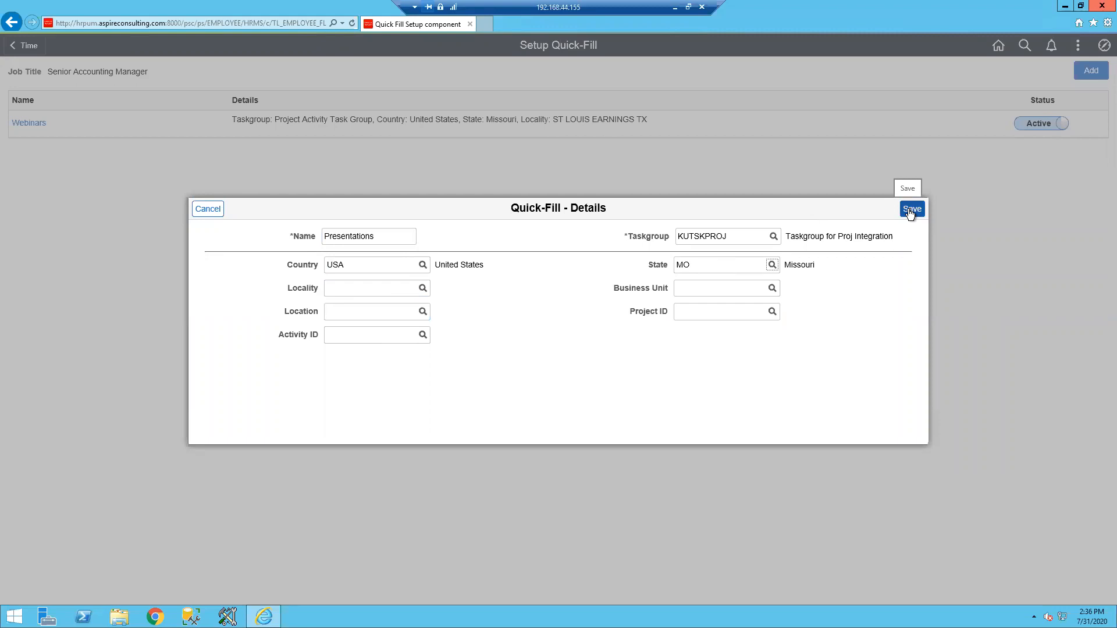
left_click(910, 212)
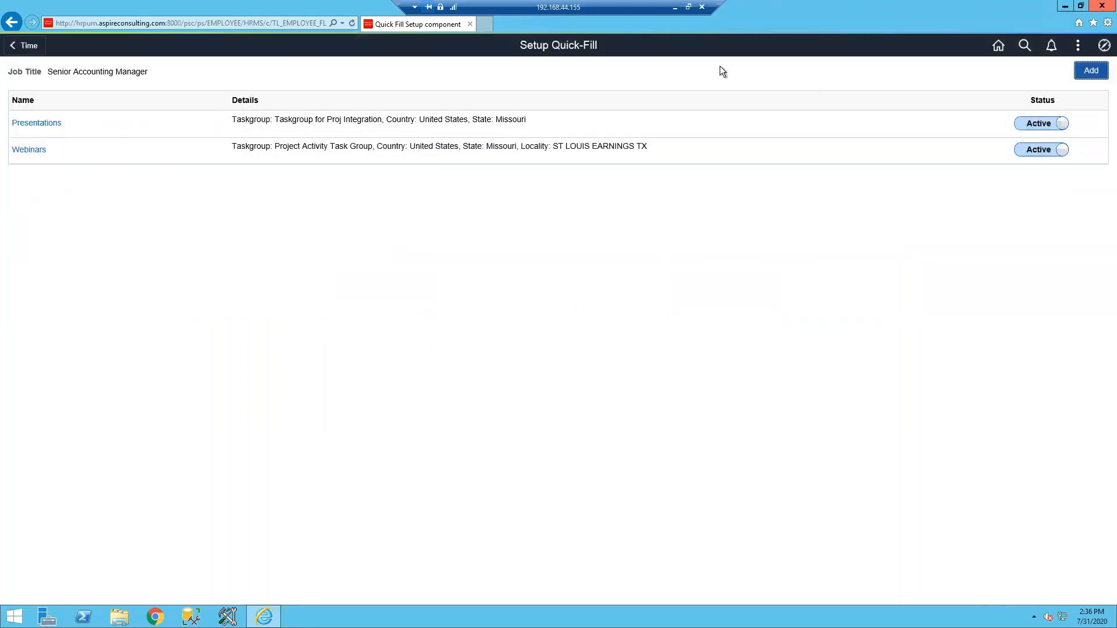
Go from the Time dashboard to Report Time for Friday, Jul 31, 2020.
left_click(33, 51)
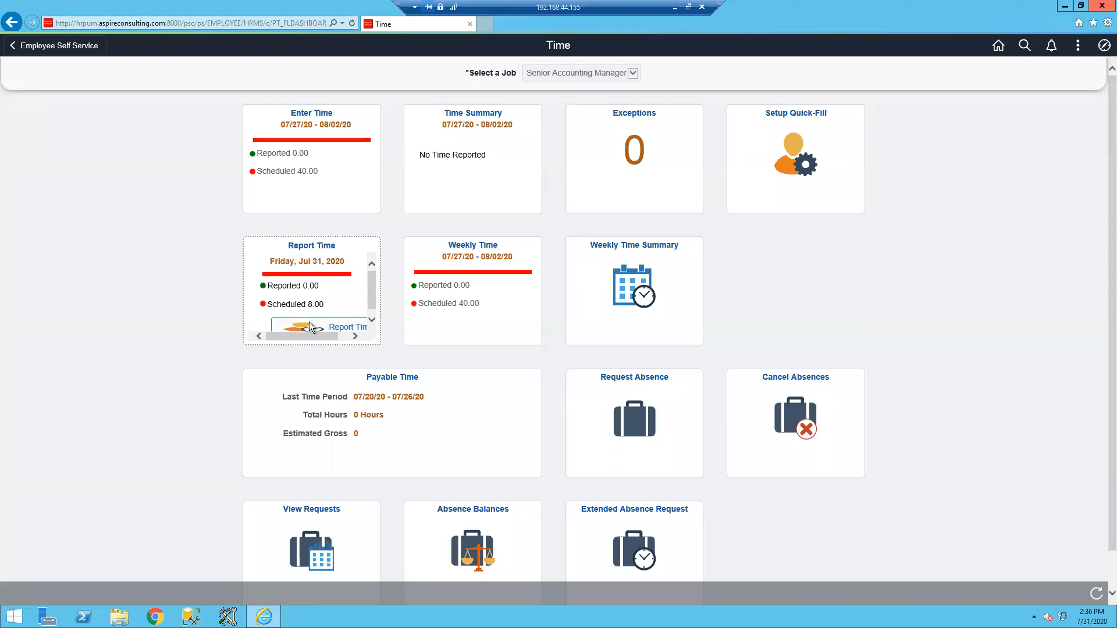
left_click(309, 324)
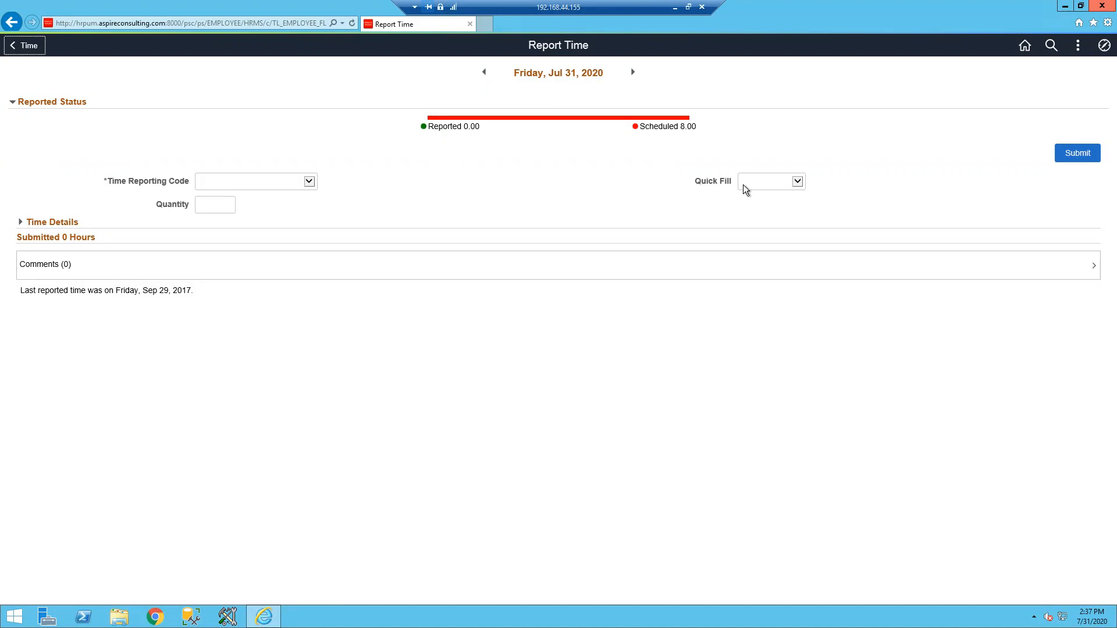
left_click(773, 184)
Enter 8 hours with time reporting code Regular.
left_click(259, 182)
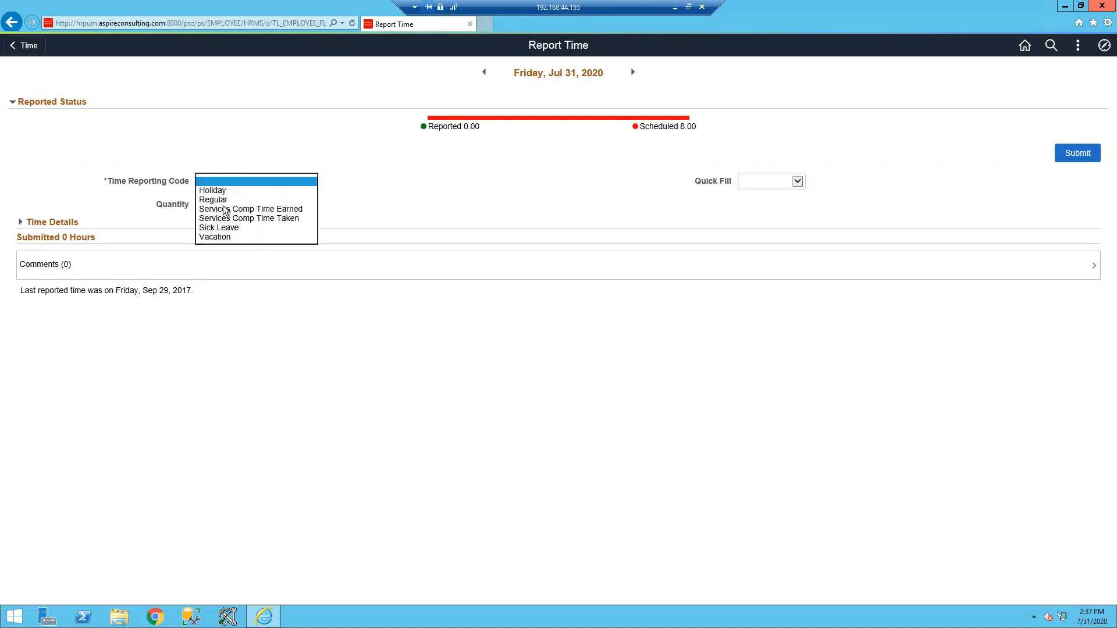
left_click(213, 199)
left_click(215, 206)
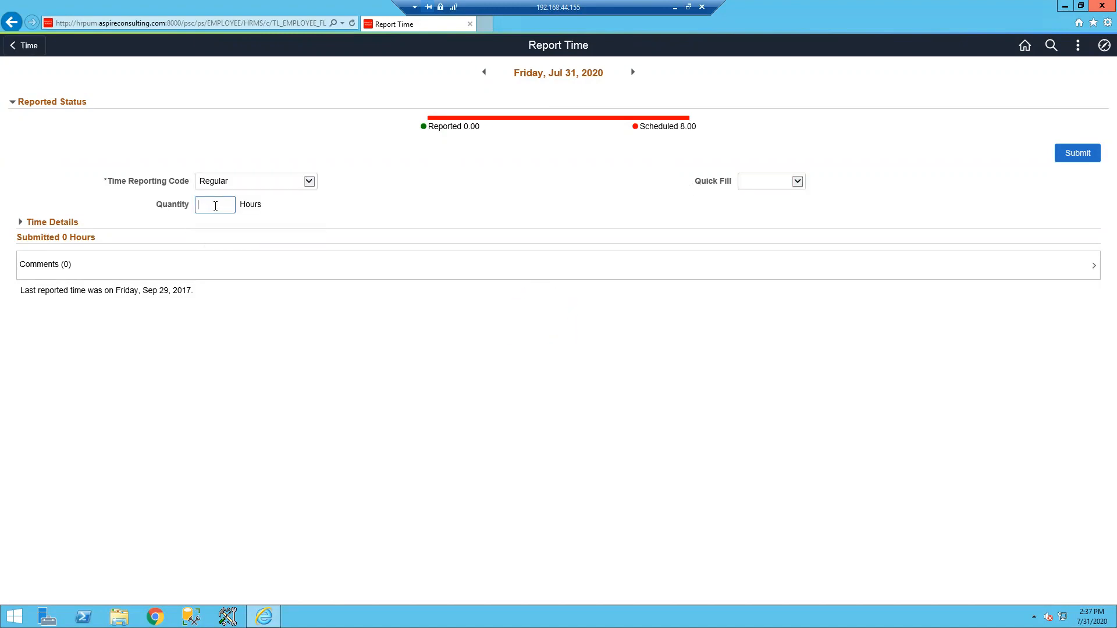
type("8")
key("Tab")
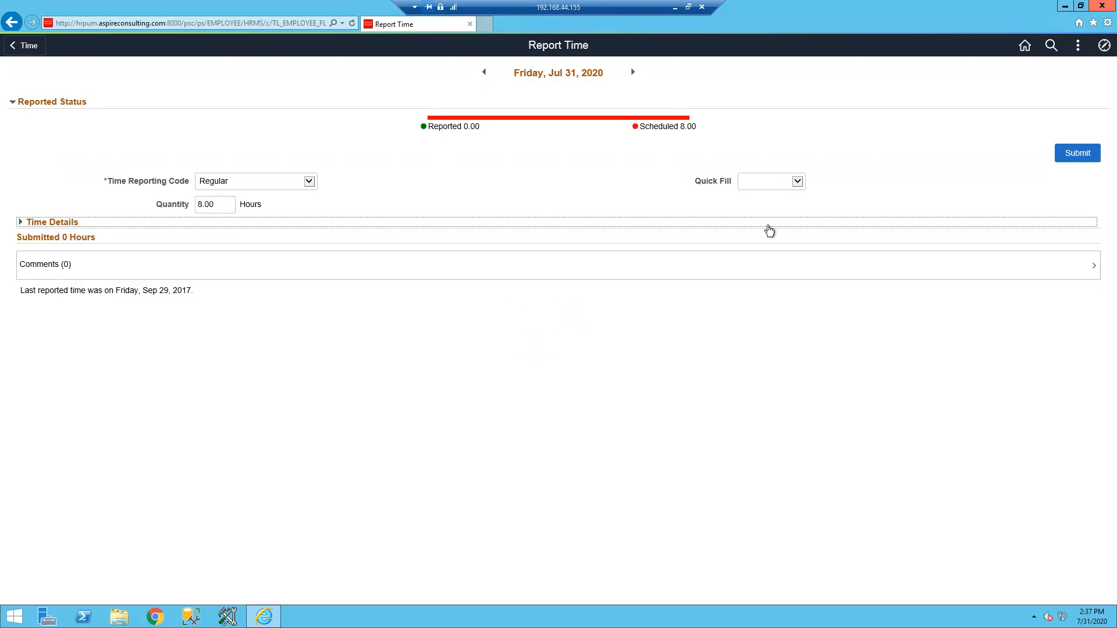
Apply the Presentations quick-fill and expand the time details showing KUTSKPROJ, USA and MO.
left_click(795, 182)
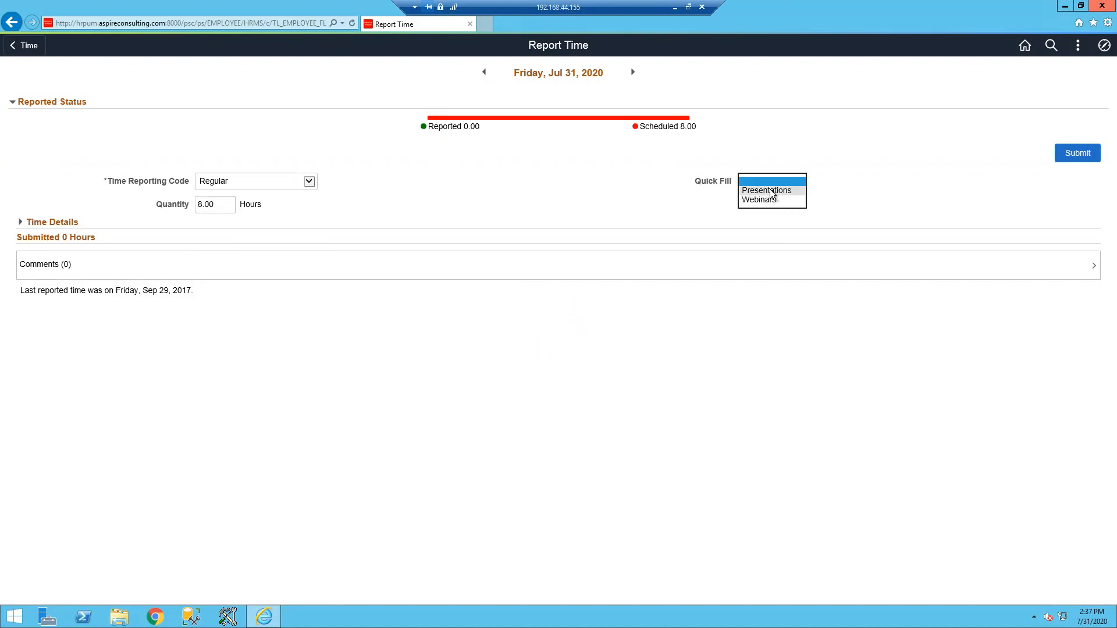
left_click(765, 191)
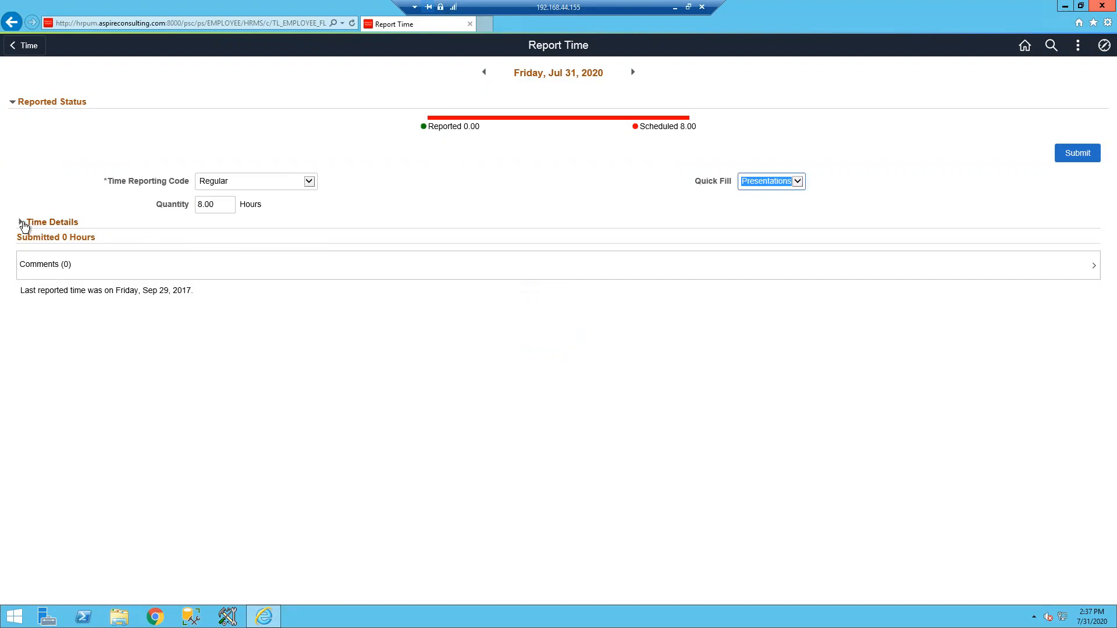
left_click(24, 222)
left_click(747, 247)
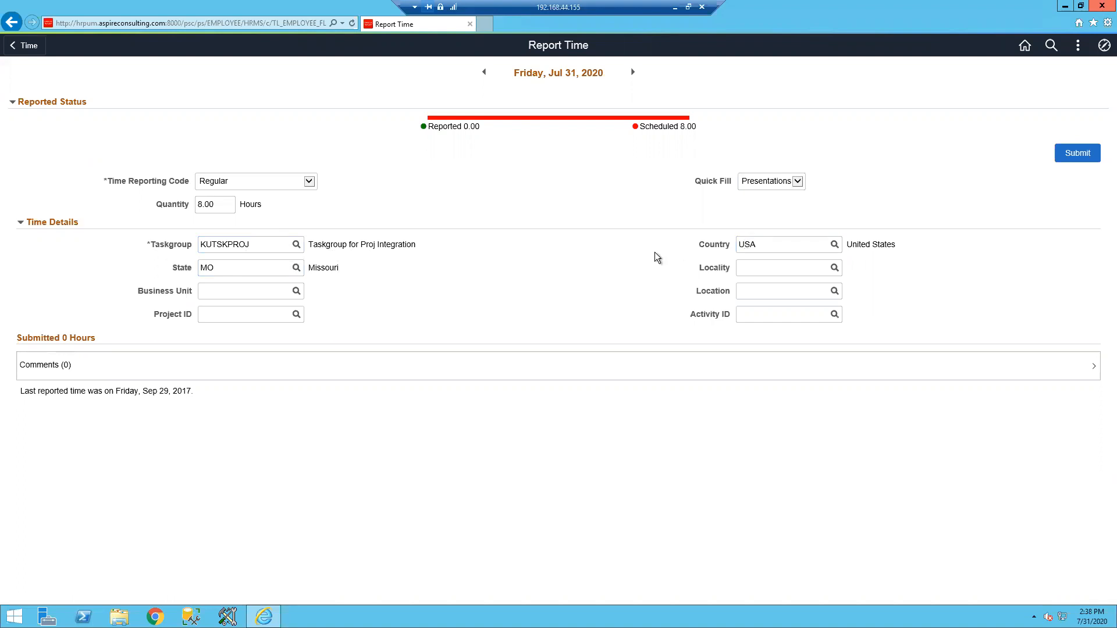
Add locality 65000 to the 8 Regular hours and submit them for approval.
left_click(751, 315)
left_click(753, 269)
type("65000")
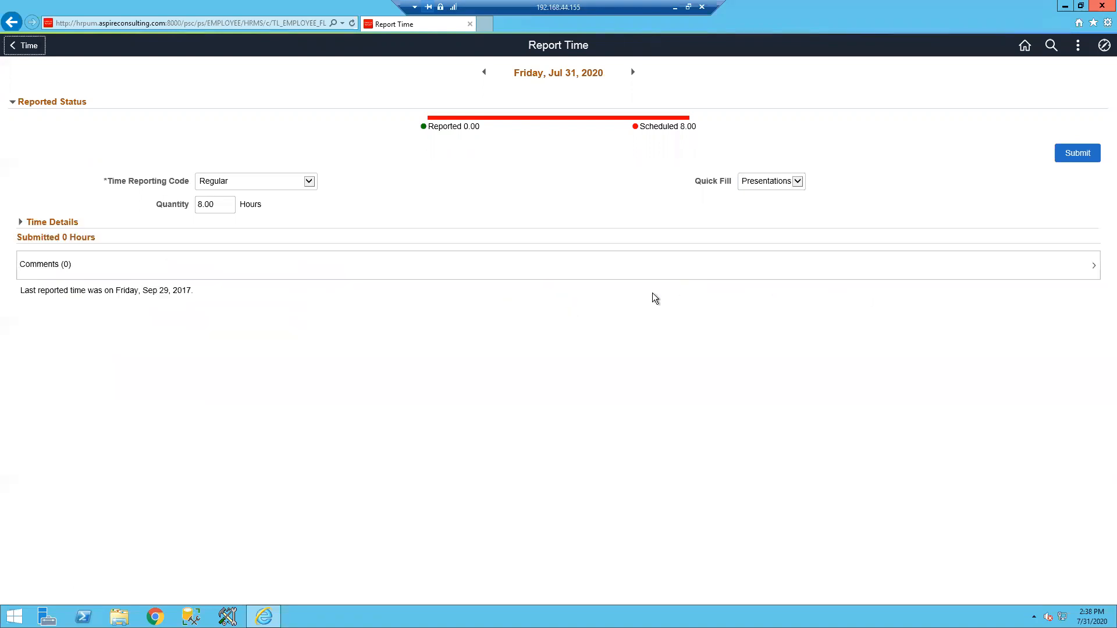
left_click(21, 224)
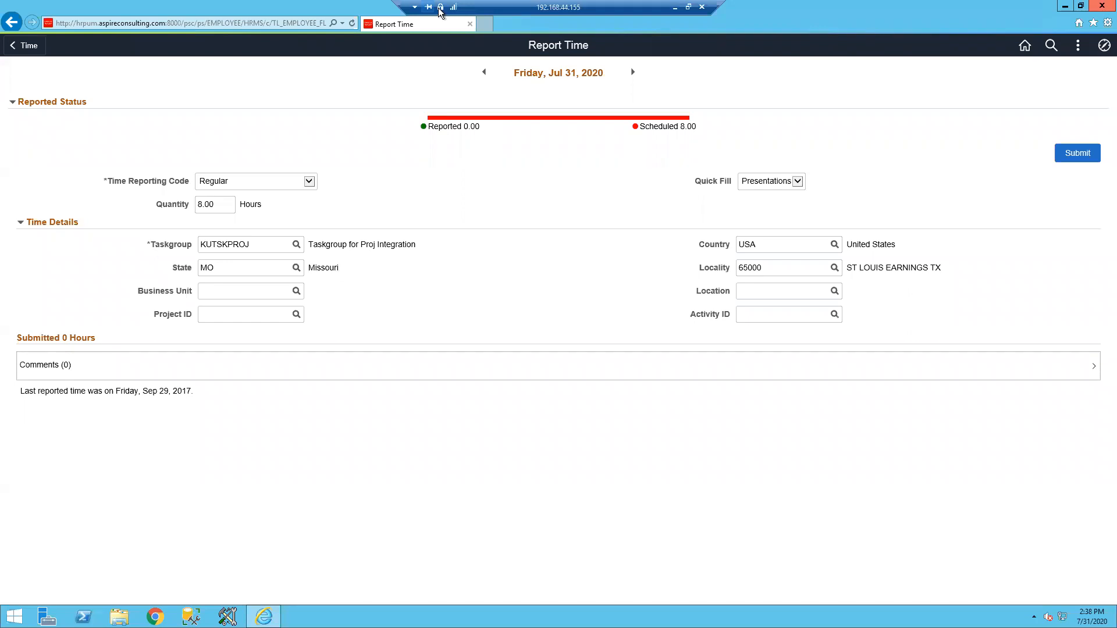
left_click(1079, 159)
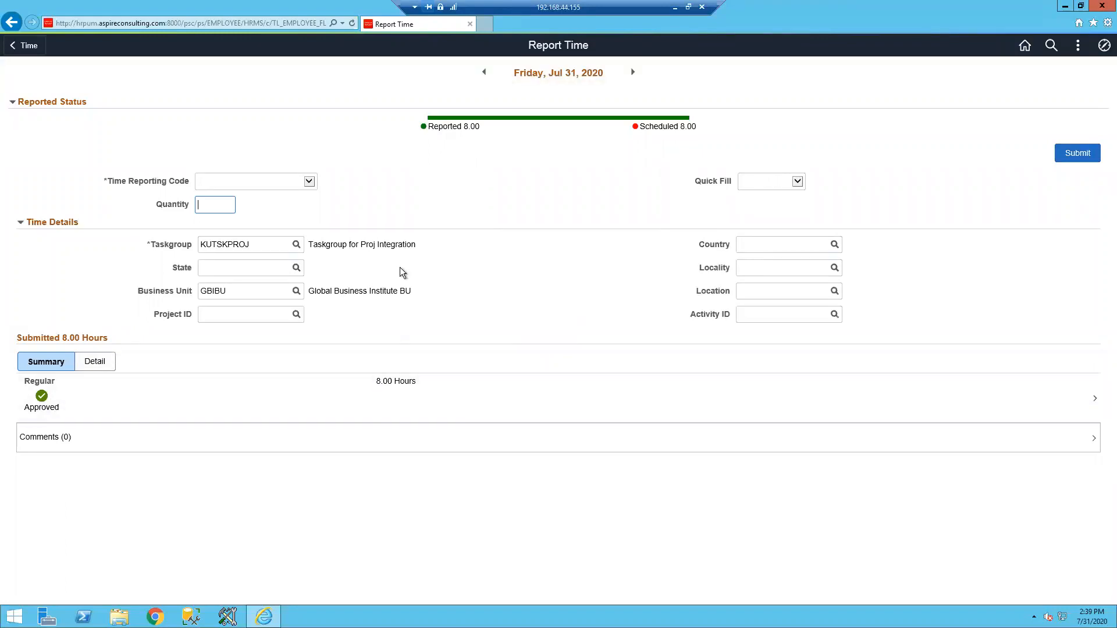
Navigate through Time and Labor > Report Time to the Timesheet Lockdown page.
left_click(1104, 46)
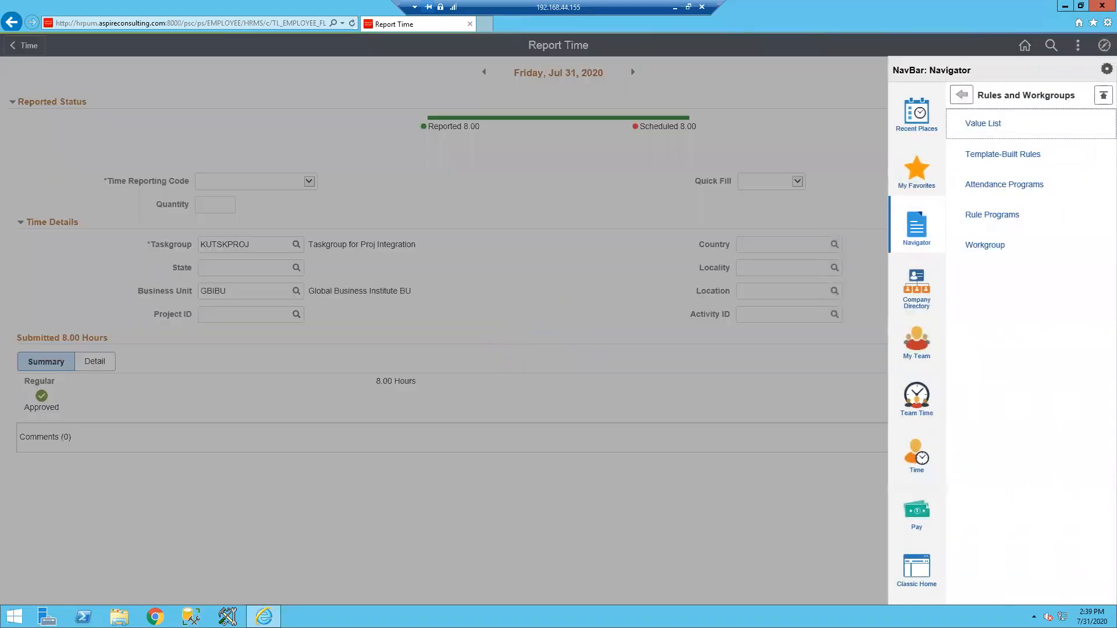
left_click(1102, 95)
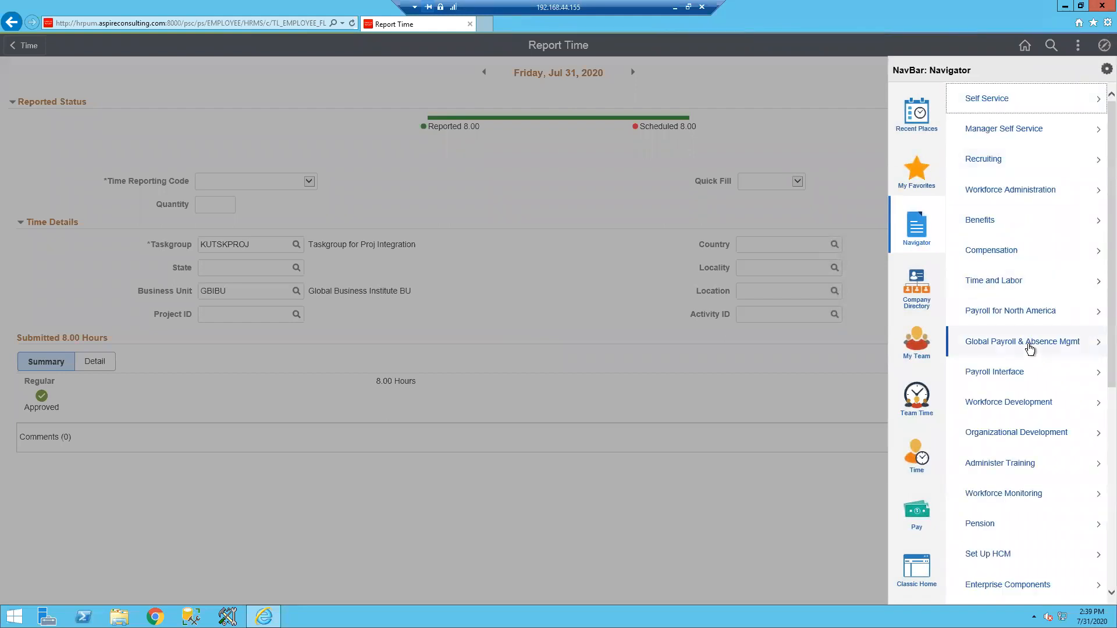
left_click(1006, 282)
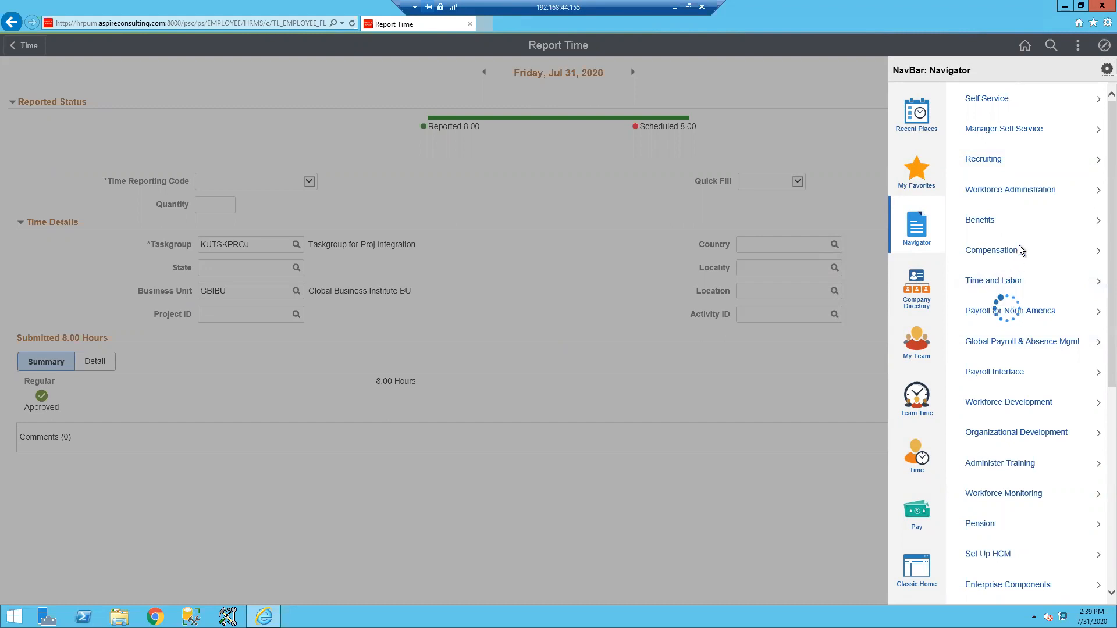
left_click(987, 134)
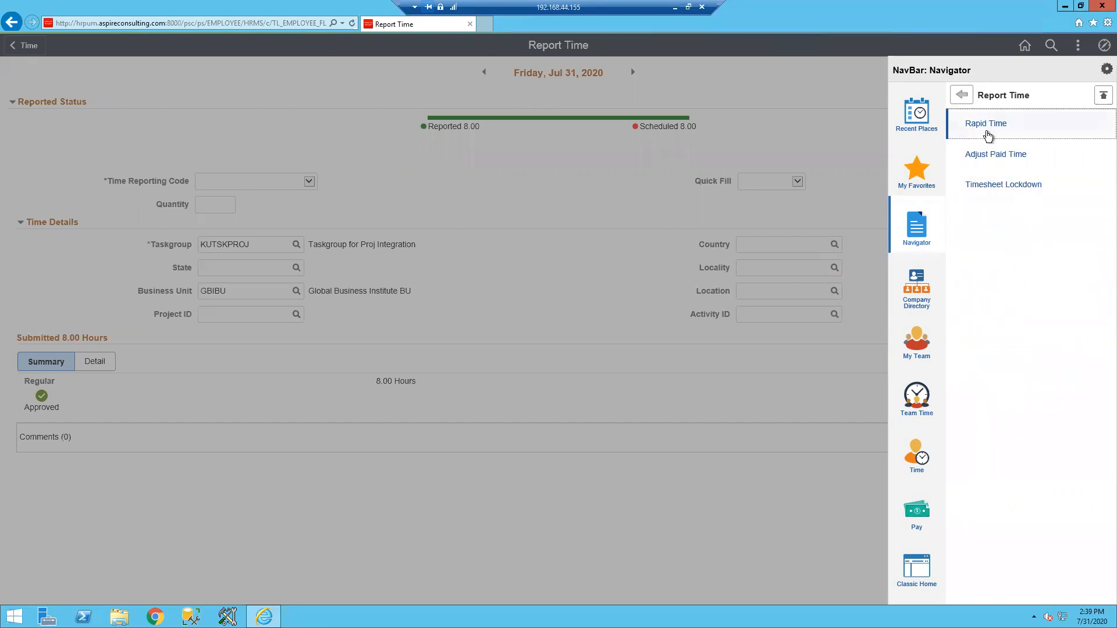
left_click(992, 183)
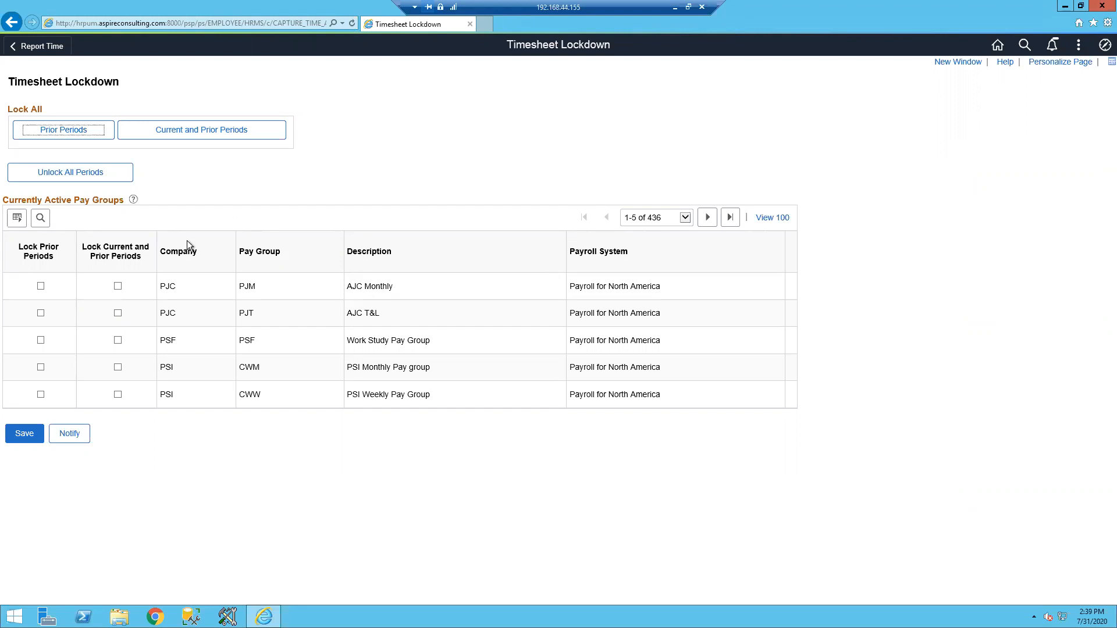
Show 100 active pay groups per page and scroll through the rows.
left_click(767, 219)
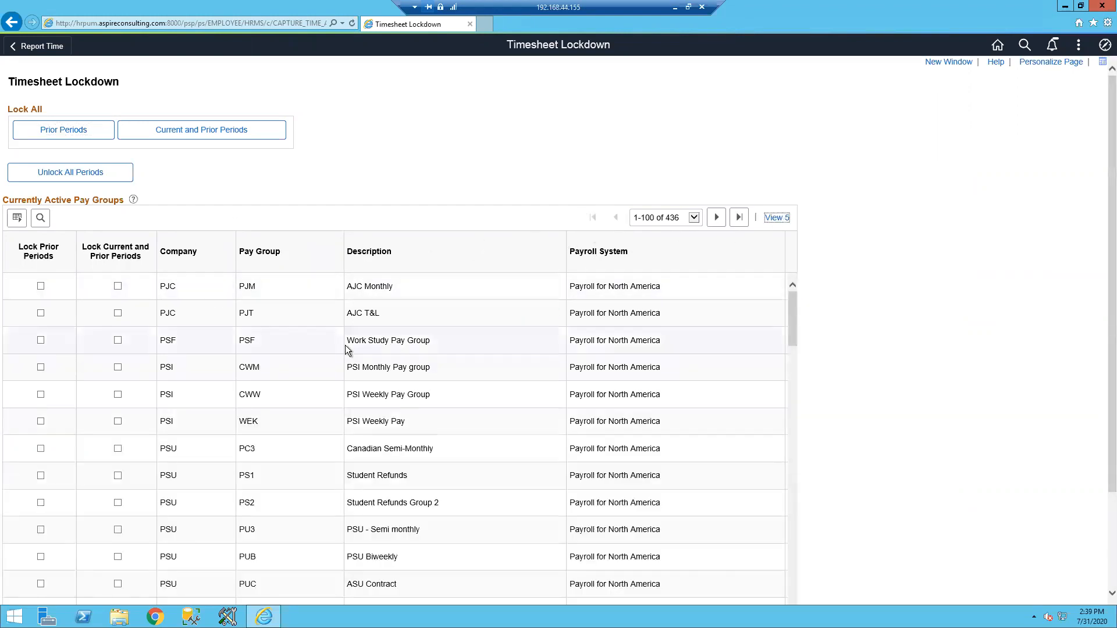
scroll(214, 343, "down", 5)
scroll(214, 343, "up", 5)
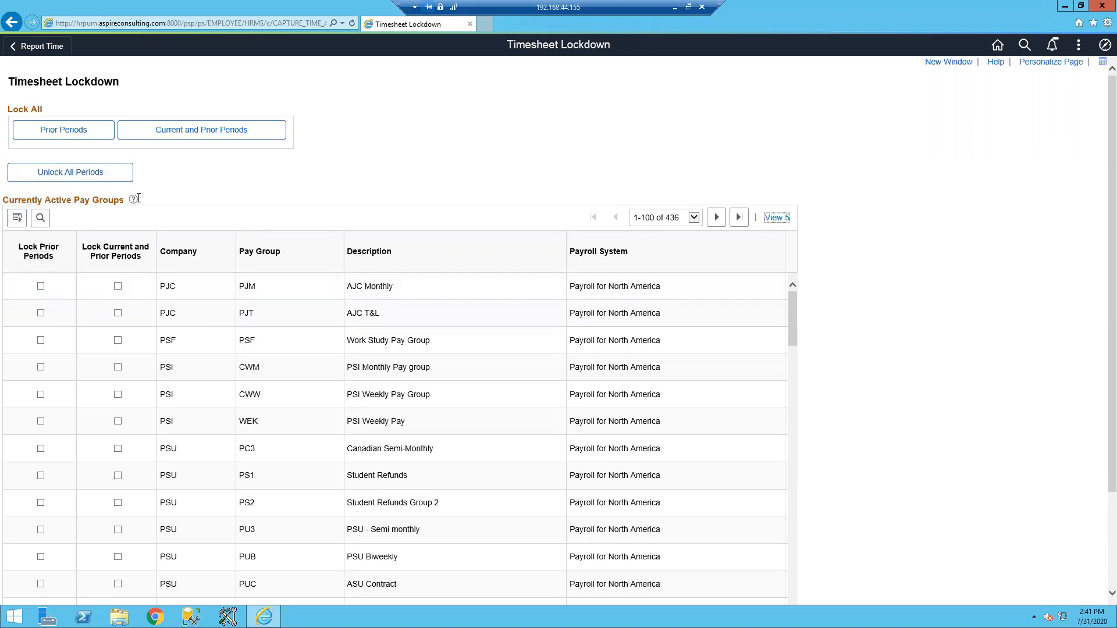
scroll(57, 260, "down", 12)
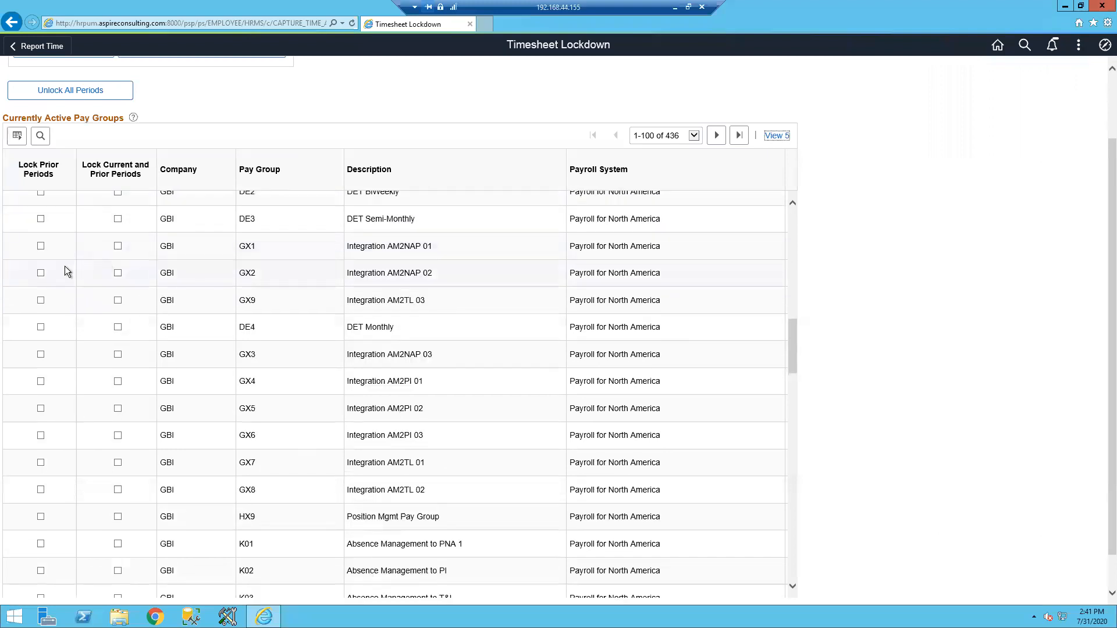
scroll(67, 268, "up", 3)
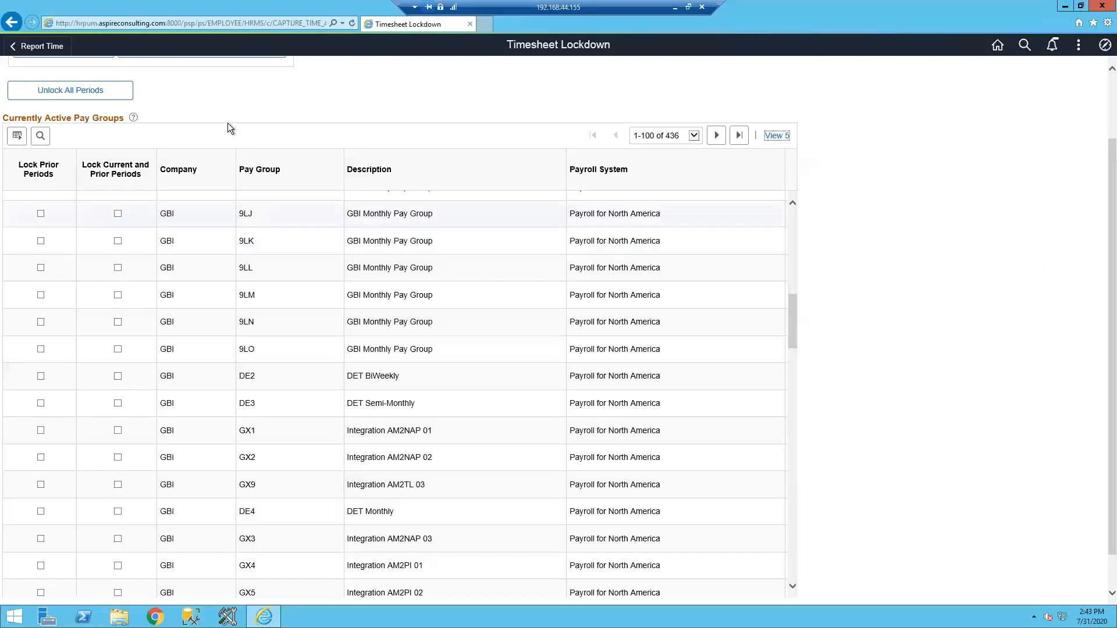
scroll(299, 236, "up", 4)
scroll(299, 236, "up", 7)
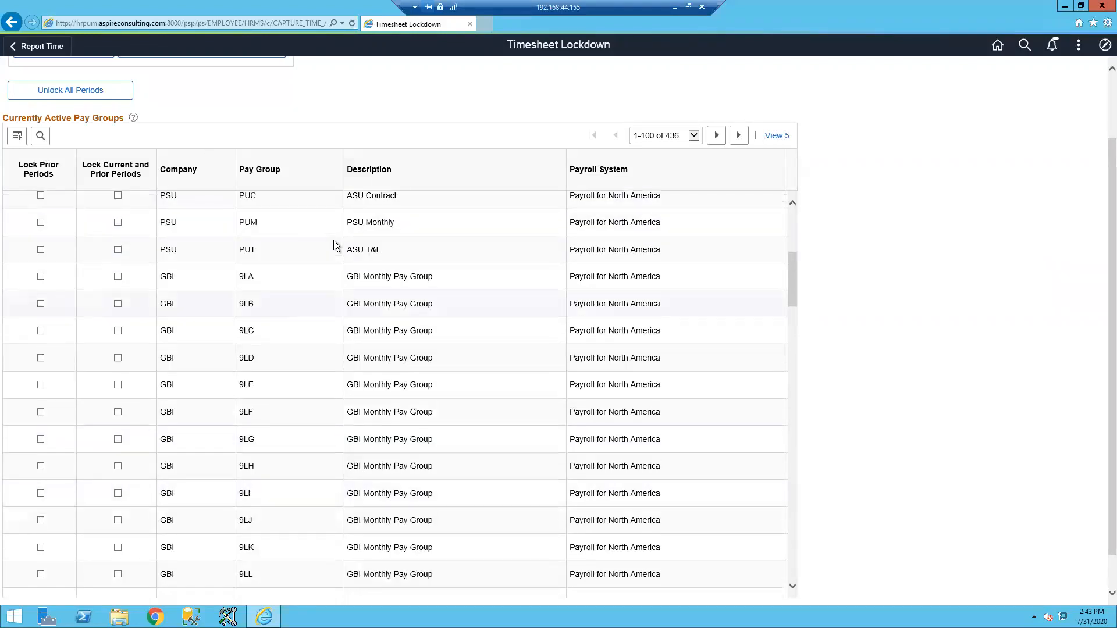
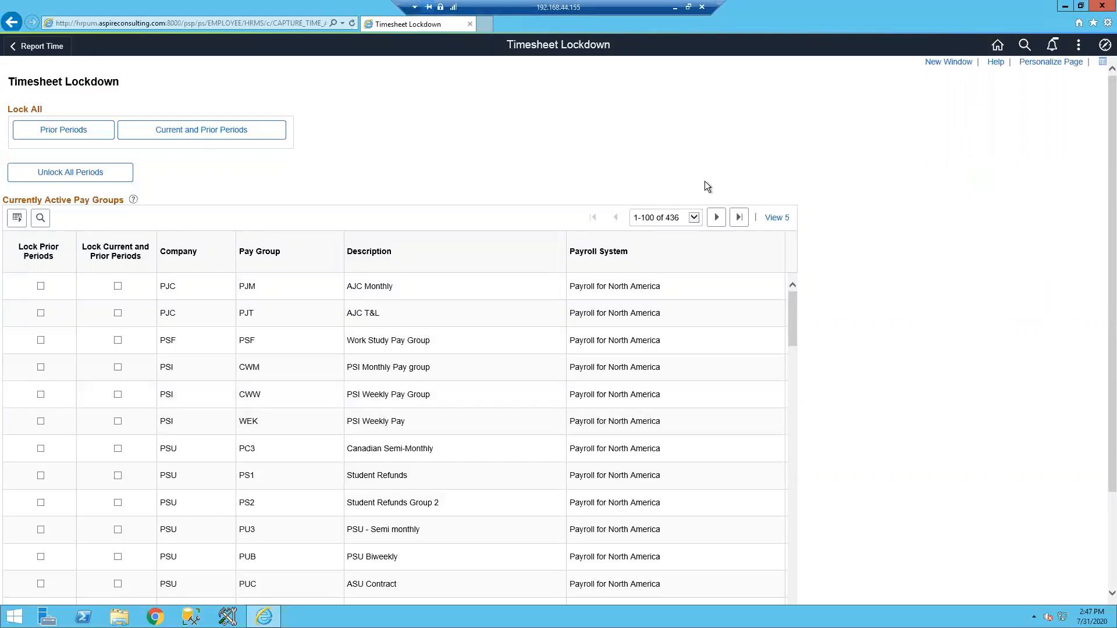
Return Home, switch to the Time and Attendance homepage, and open the Reported Time Audit tile.
left_click(1104, 45)
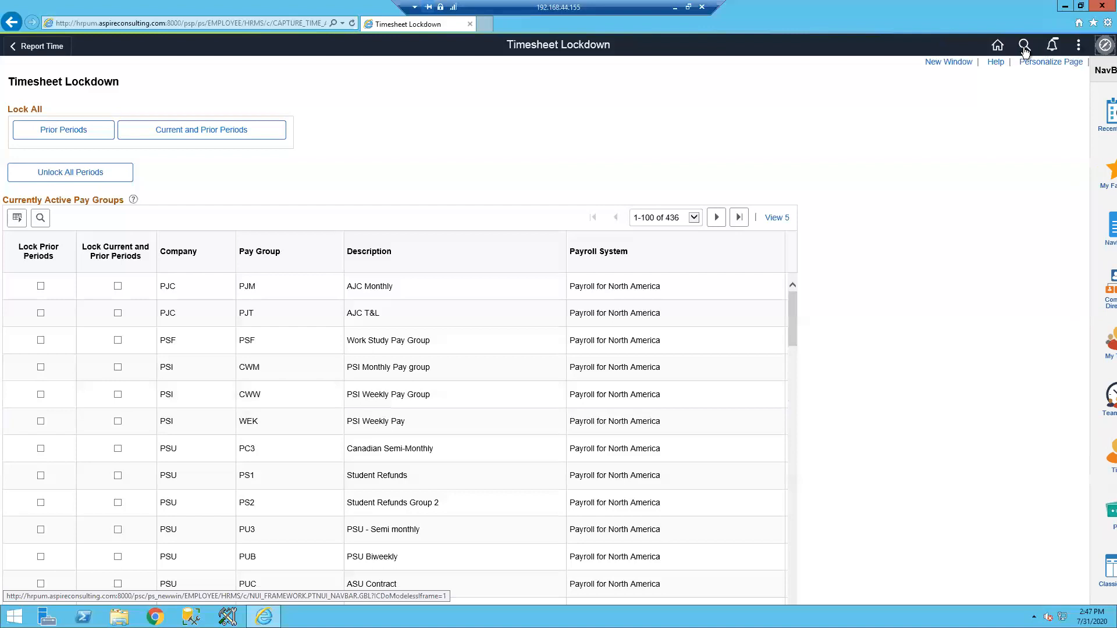
left_click(998, 45)
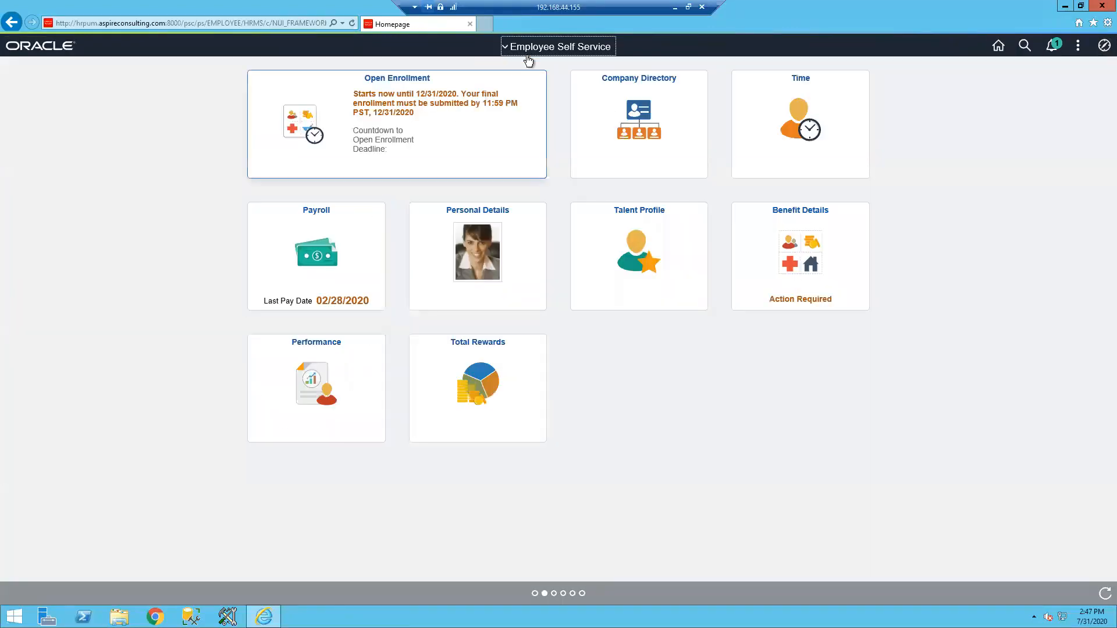
left_click(530, 47)
scroll(542, 193, "down", 1)
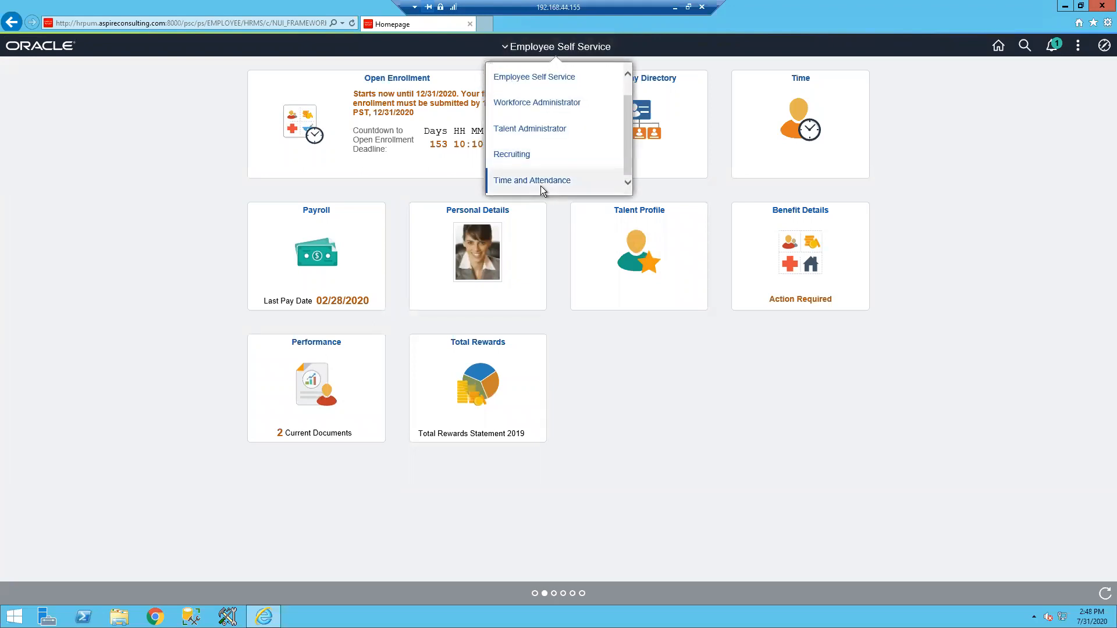
left_click(541, 185)
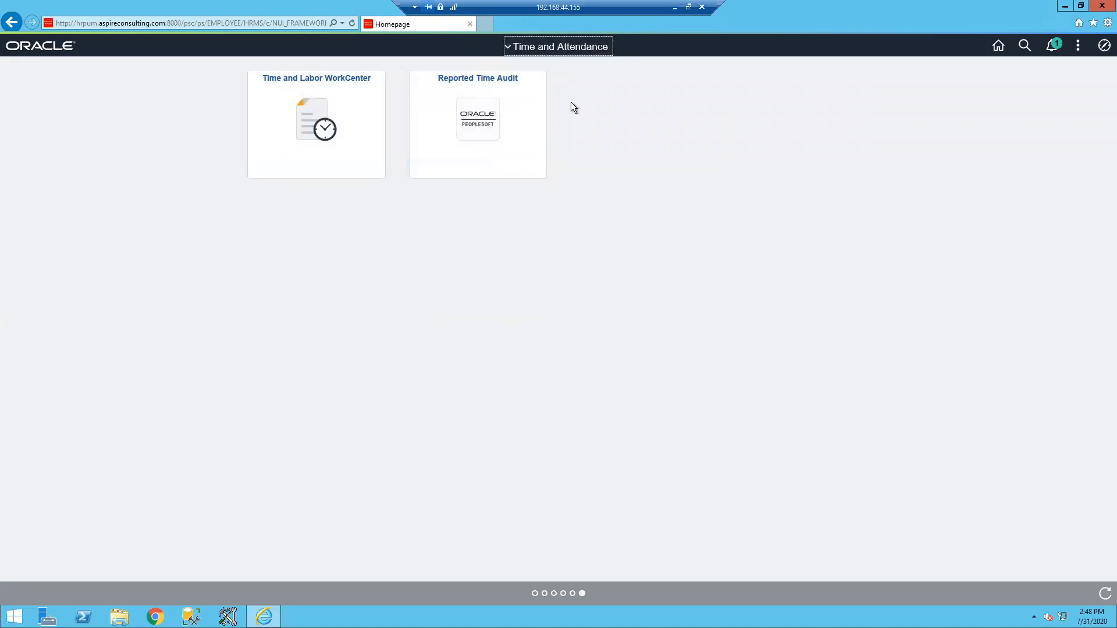
left_click(502, 121)
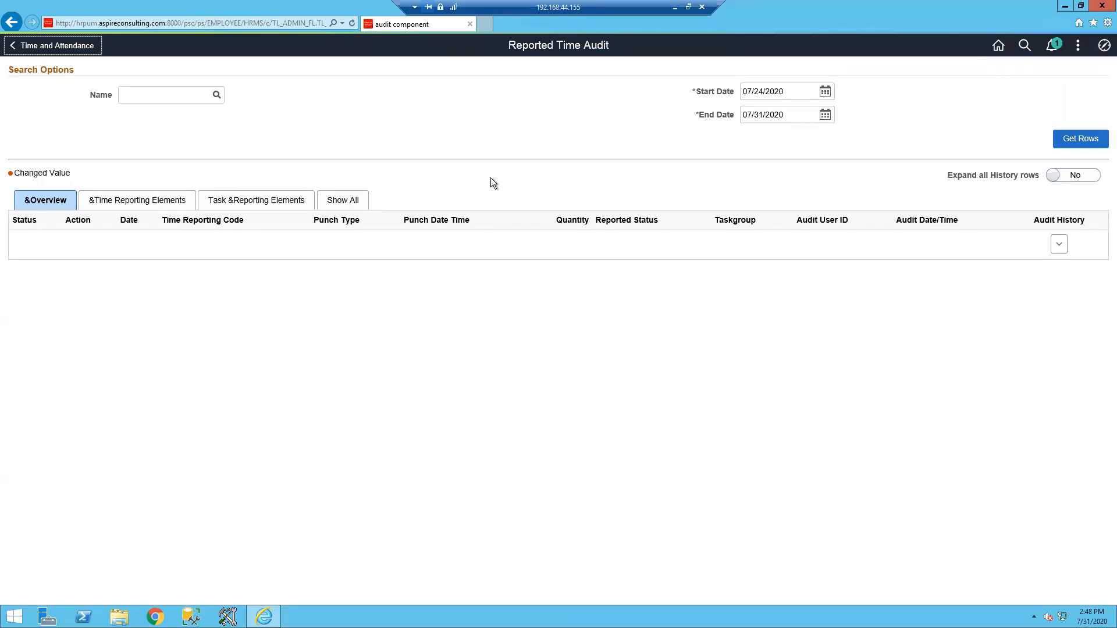
Select the Billing Specialist employee by name from the suggestions.
left_click(172, 103)
type("Mackenzie")
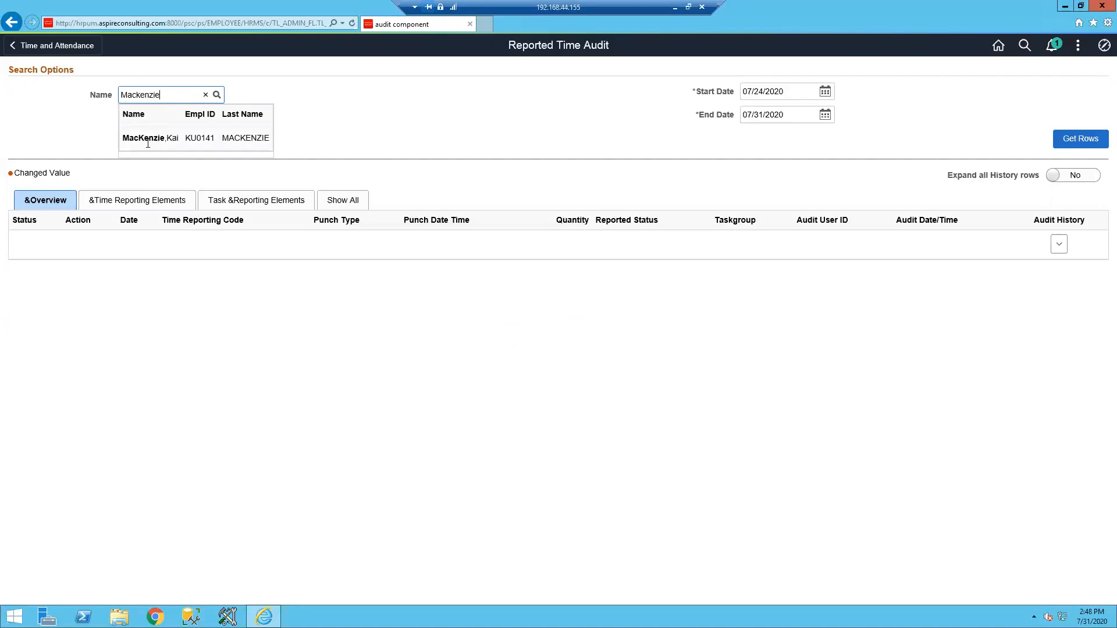
left_click(146, 138)
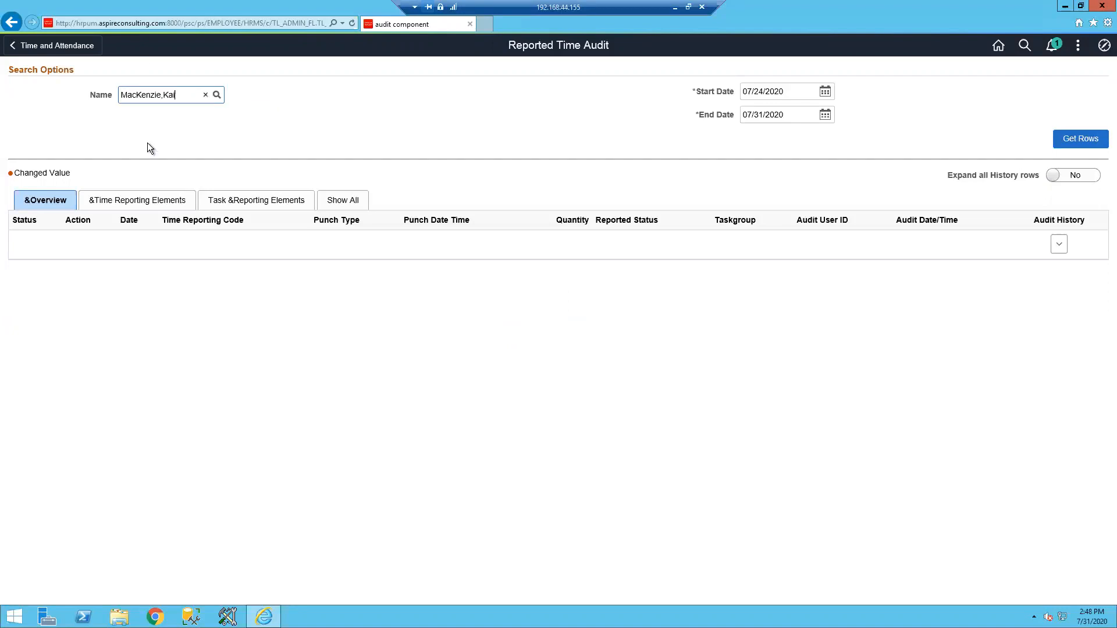
Set the audit date range to 07/01/2020 through 07/31/2020 and retrieve the rows.
left_click(790, 93)
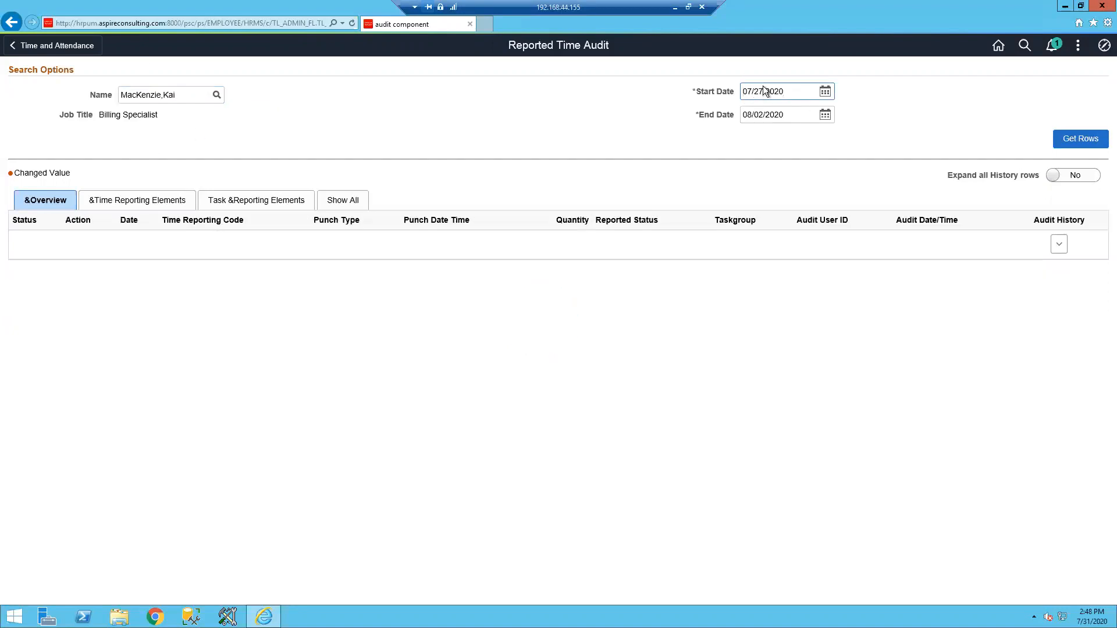
key("BackSpace")
key("BackSpace")
key("BackSpace")
type("1")
type("/01")
left_click(762, 113)
key("BackSpace")
key("BackSpace")
key("BackSpace")
key("BackSpace")
key("BackSpace")
type("07/31")
left_click(1077, 141)
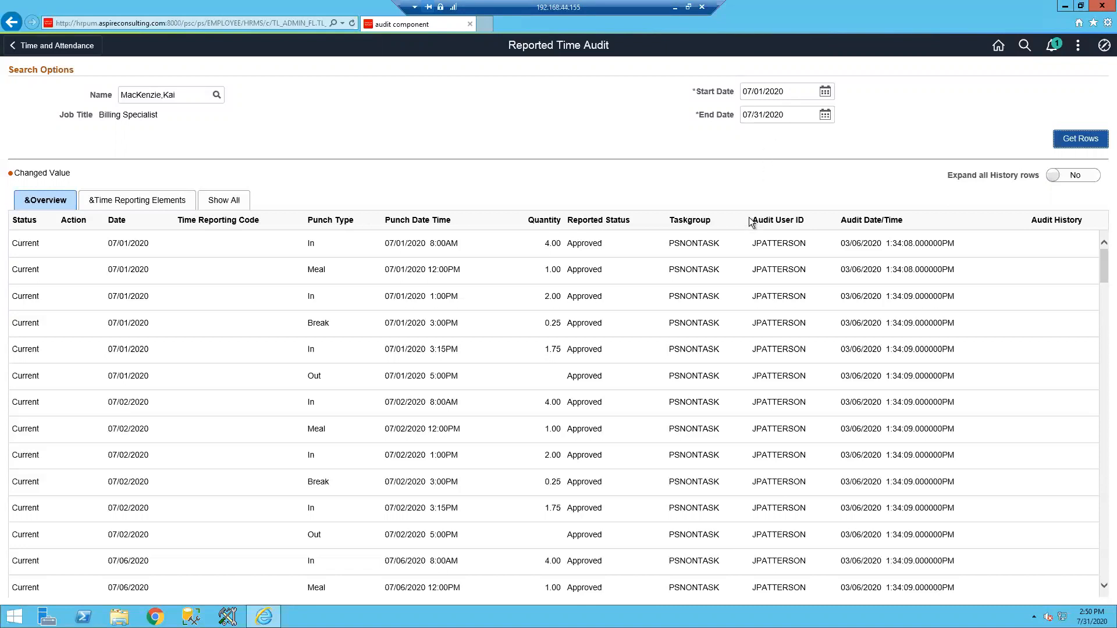
Scroll the audit grid to the 07/27/2020 3:15PM In and 5:10PM Out punches marked Needs Approval.
scroll(355, 285, "down", 15)
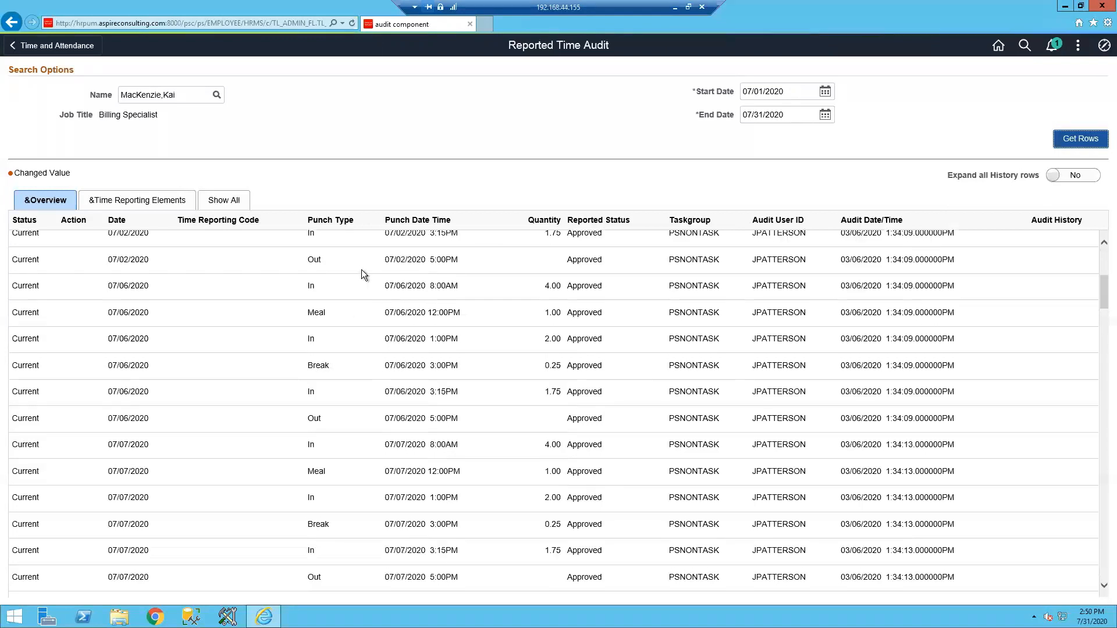
scroll(346, 303, "down", 20)
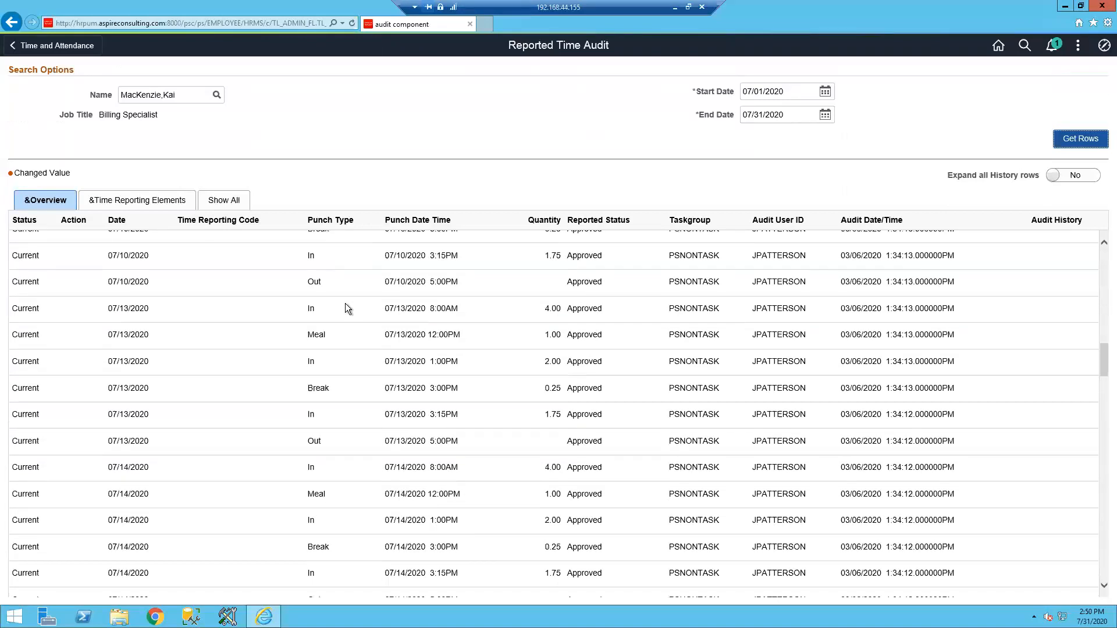
scroll(345, 303, "down", 15)
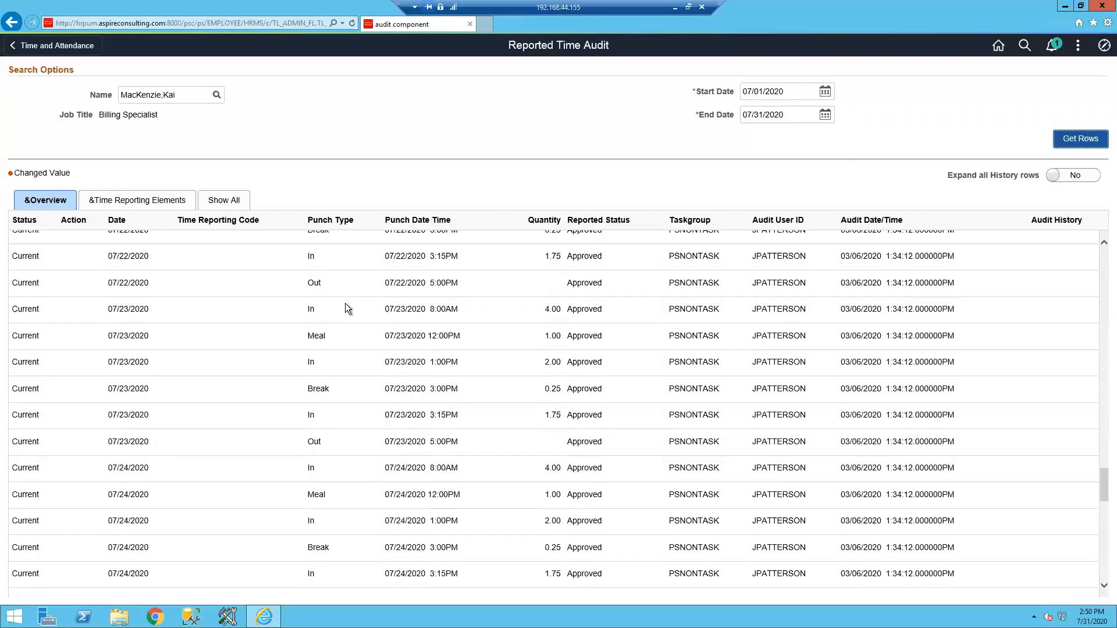
scroll(345, 304, "up", 4)
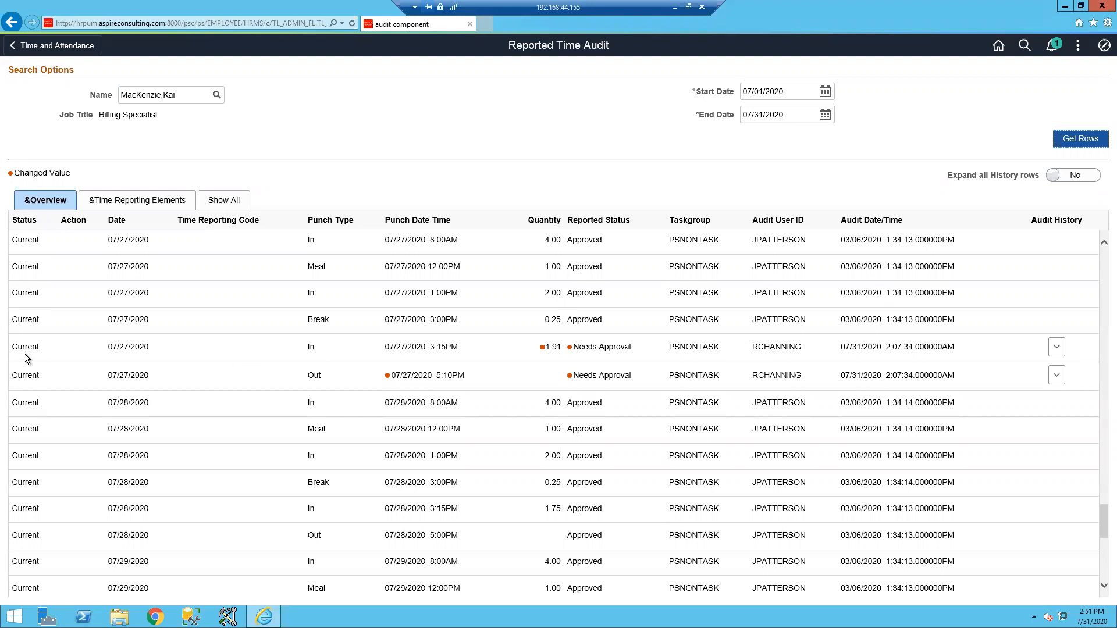
Expand all history rows to reveal the original 5:00PM Out and 1.75 In values for 07/27.
left_click(1058, 176)
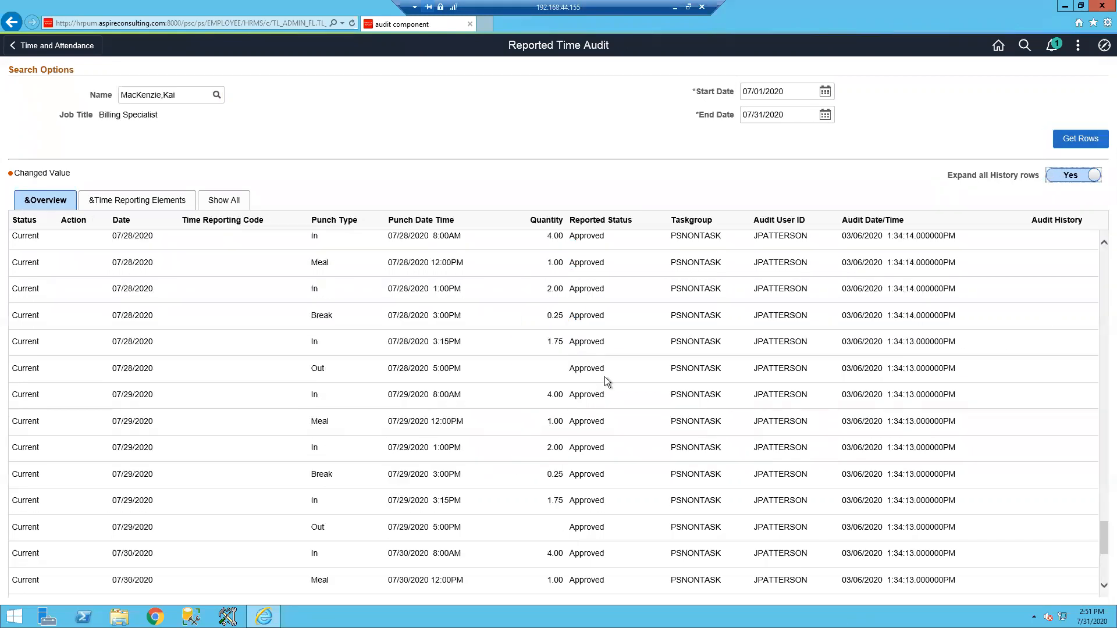
scroll(826, 331, "up", 4)
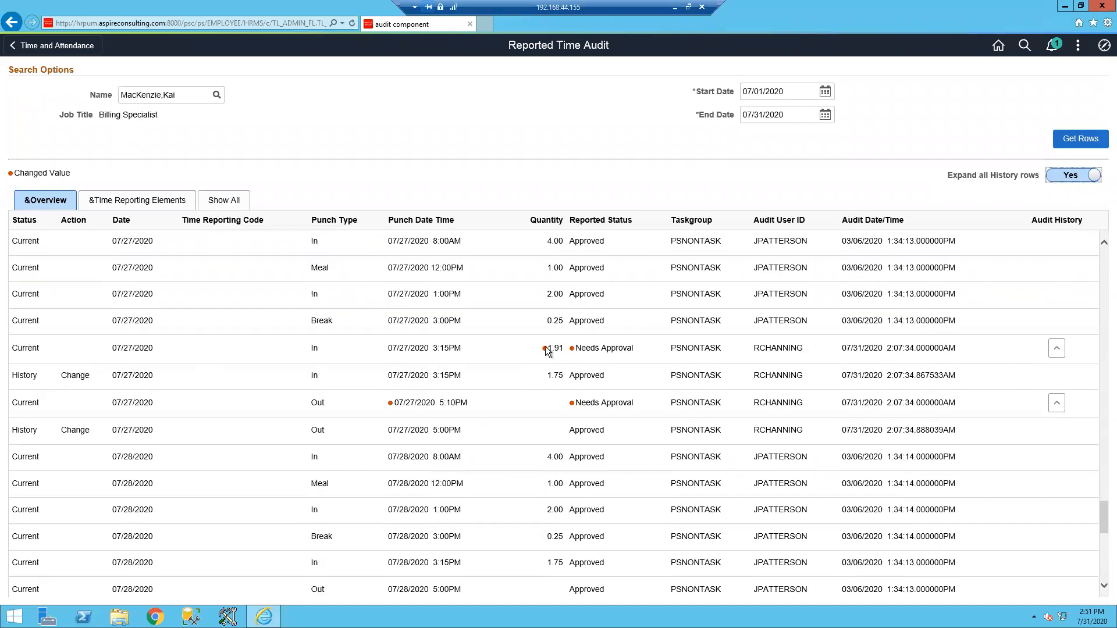
left_click_drag(73, 172, 9, 173)
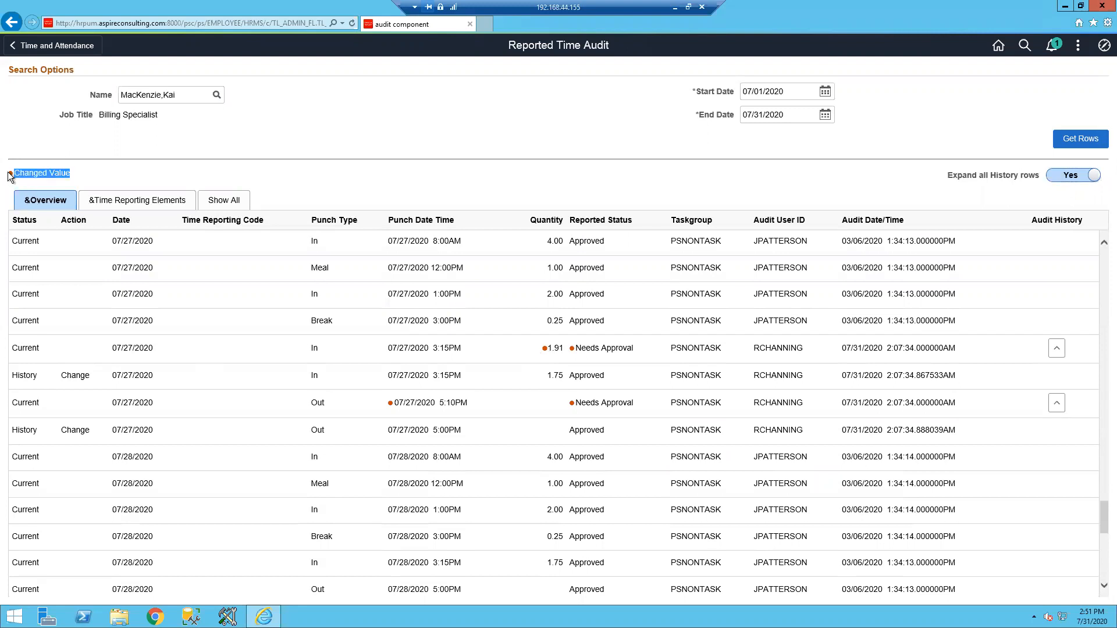
left_click(75, 173)
left_click_drag(432, 430, 461, 430)
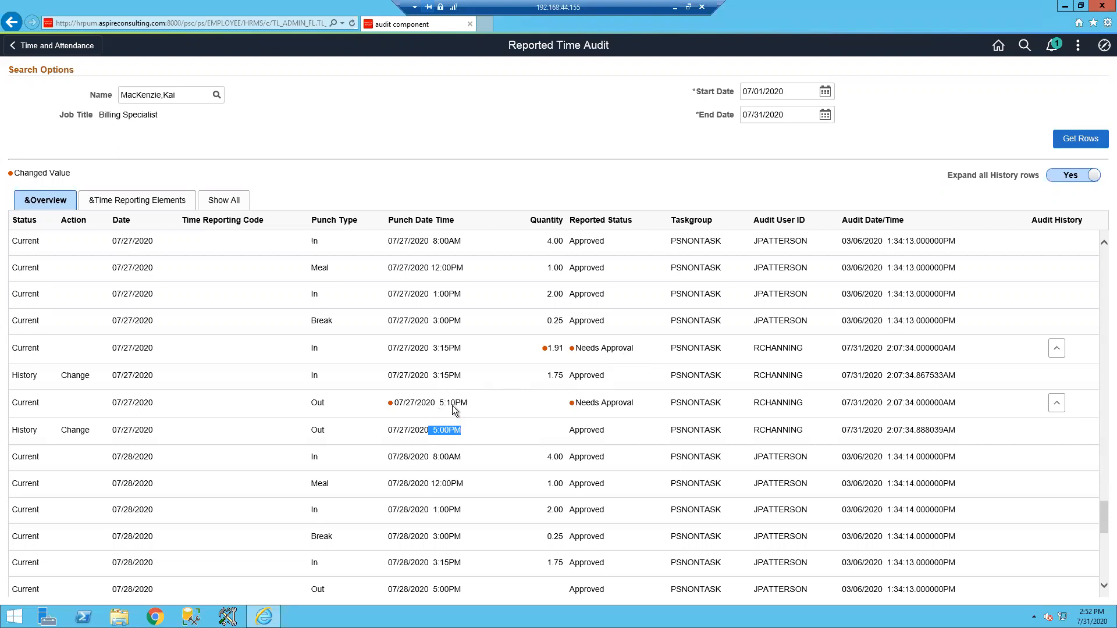
left_click_drag(444, 402, 473, 407)
left_click_drag(433, 376, 462, 377)
left_click_drag(547, 376, 561, 376)
Collapse the 07/27 punch's audit history, then reopen the history of a changed punch.
left_click(1057, 350)
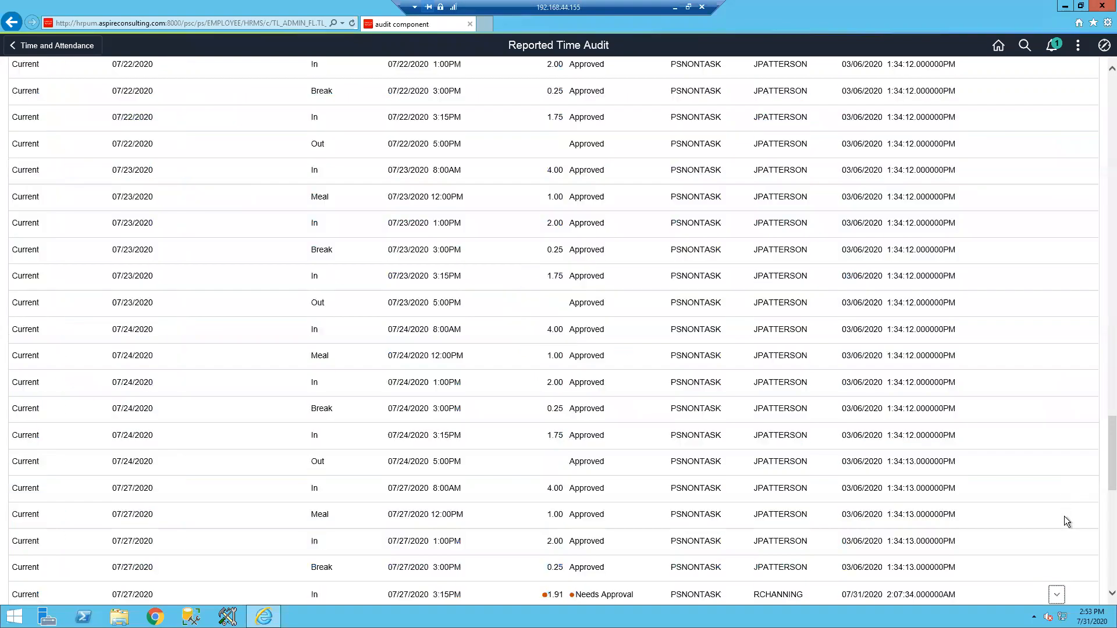
scroll(1063, 446, "up", 7)
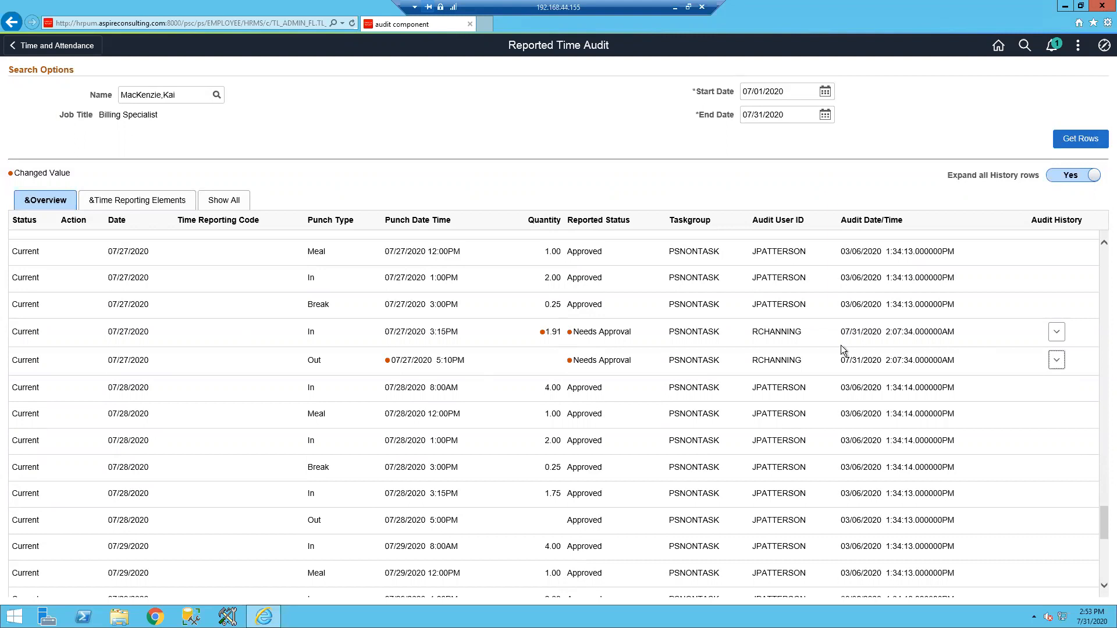
left_click(1057, 338)
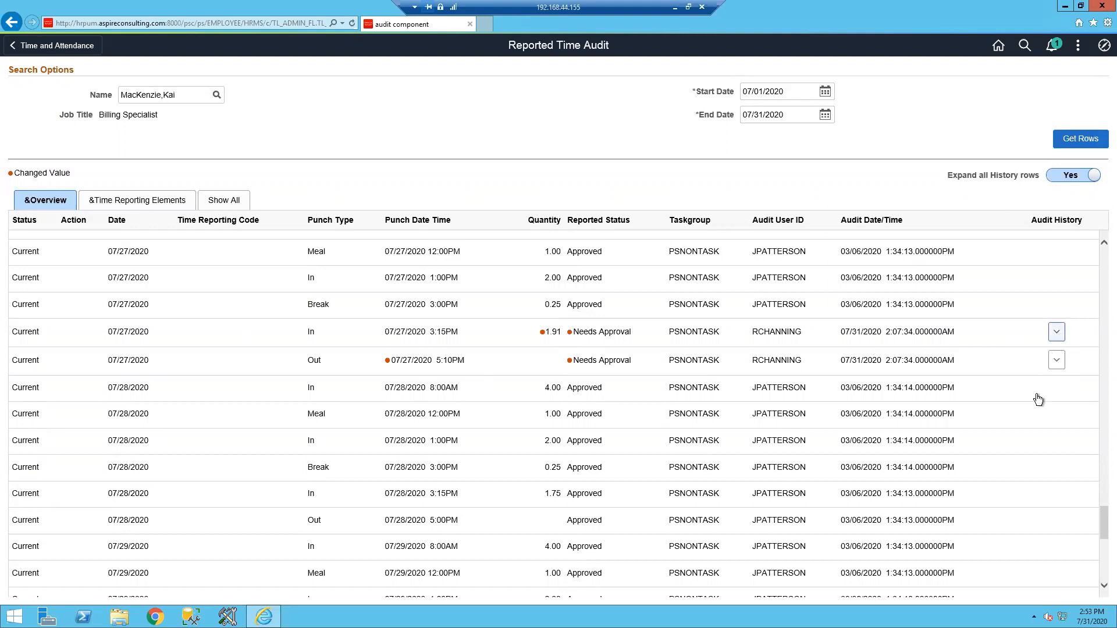